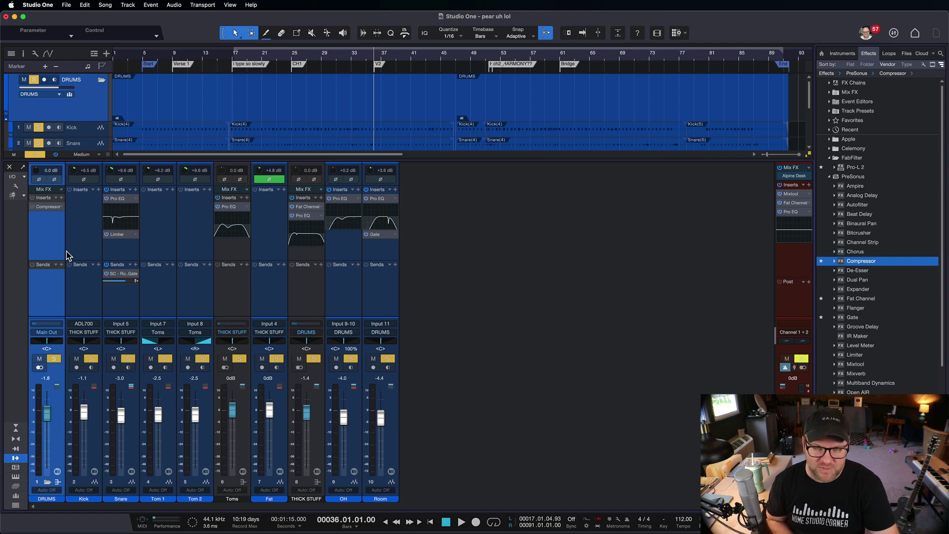
Play the soloed drum mix from bar 36 twice with the DRUMS bus Compressor bypassed
key(space)
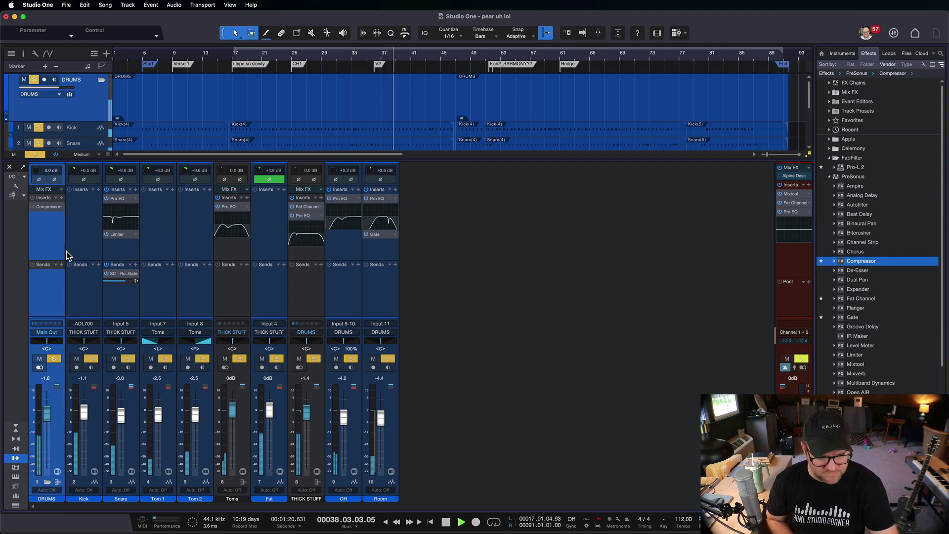
key(space)
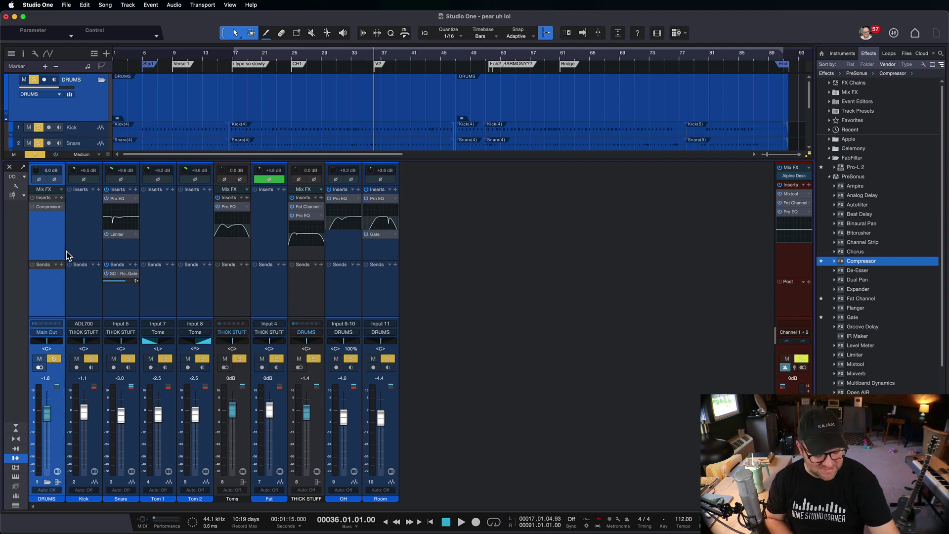
key(space)
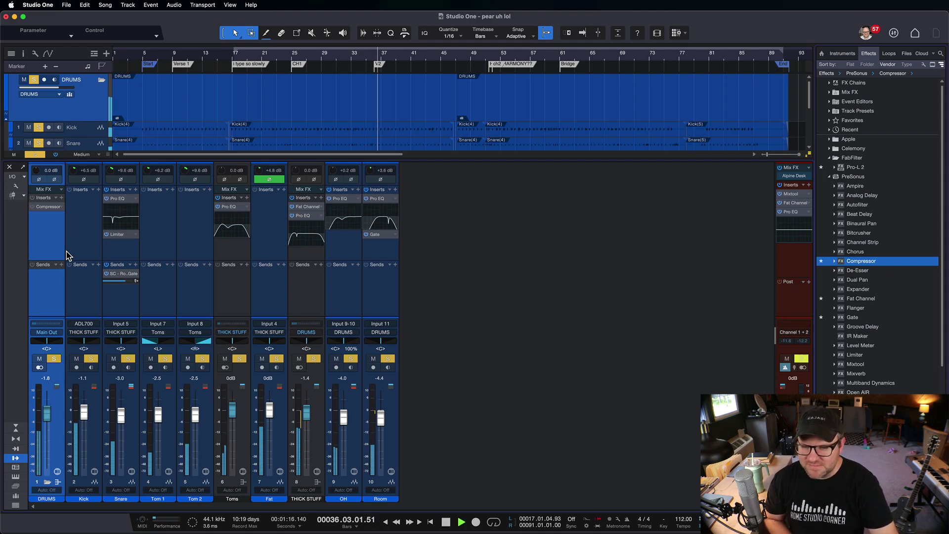
key(space)
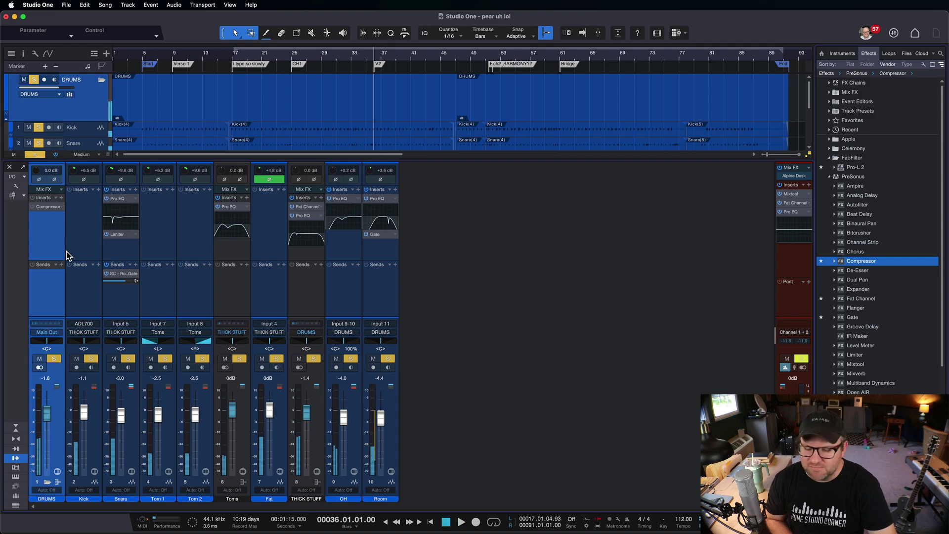
Open the Compressor on the DRUMS bus, enable it and set its ratio to 4.3:1
click(43, 207)
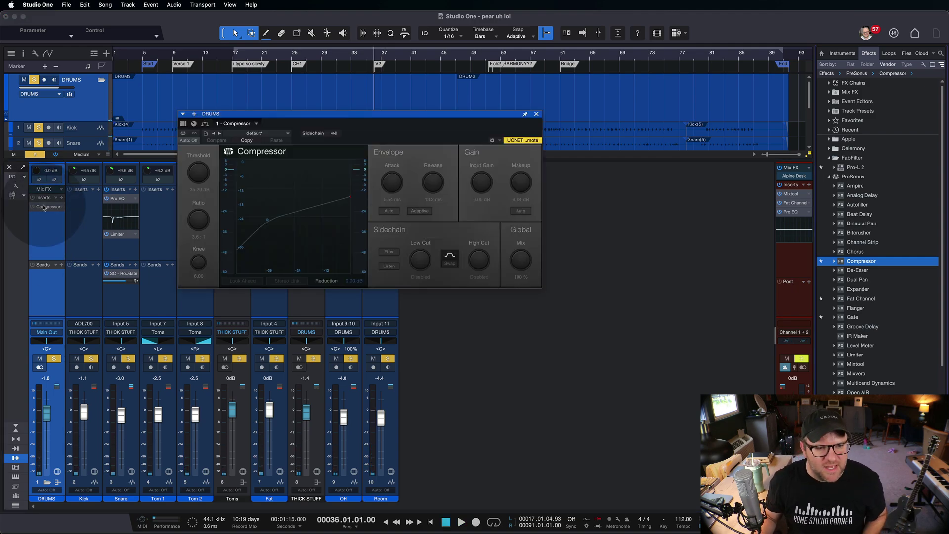
click(184, 134)
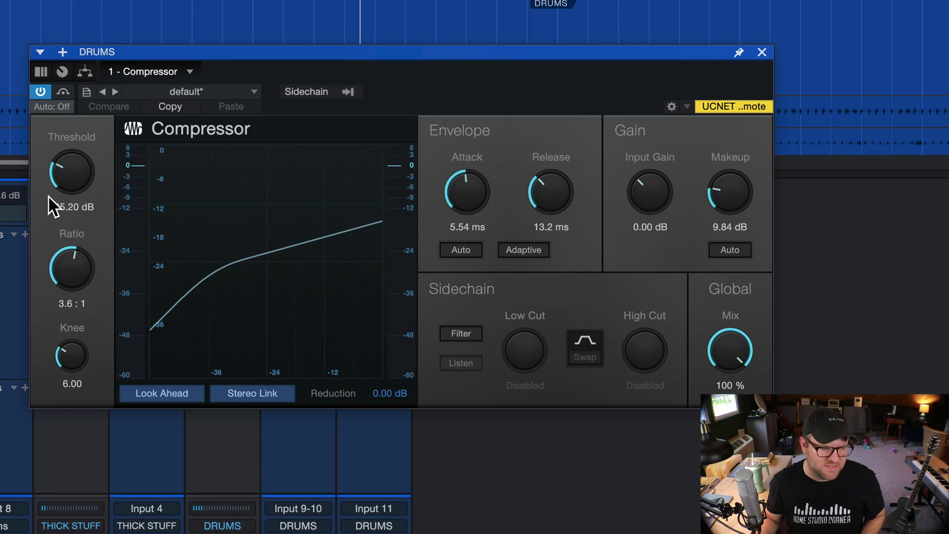
drag(78, 269, 76, 269)
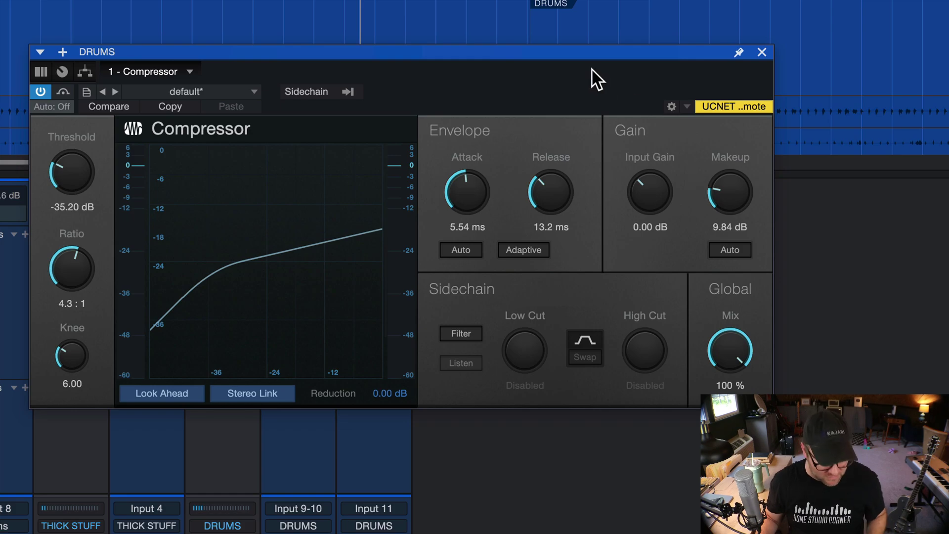
Play the drums from bar 36 to listen to them through the active Compressor
key(space)
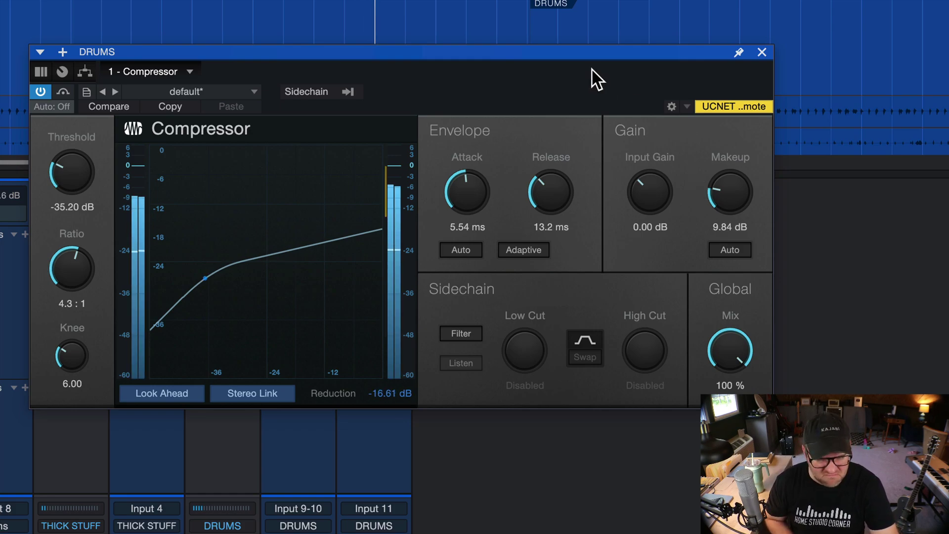
key(space)
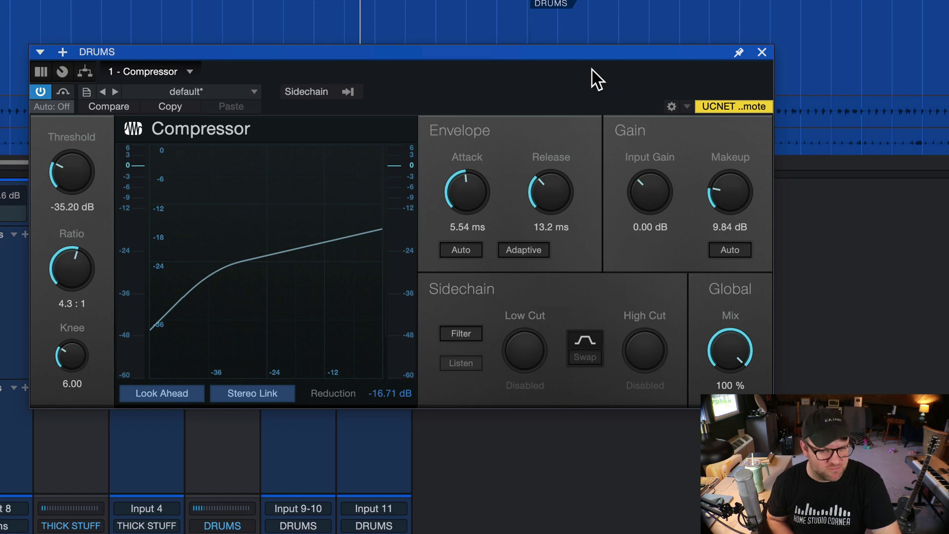
key(space)
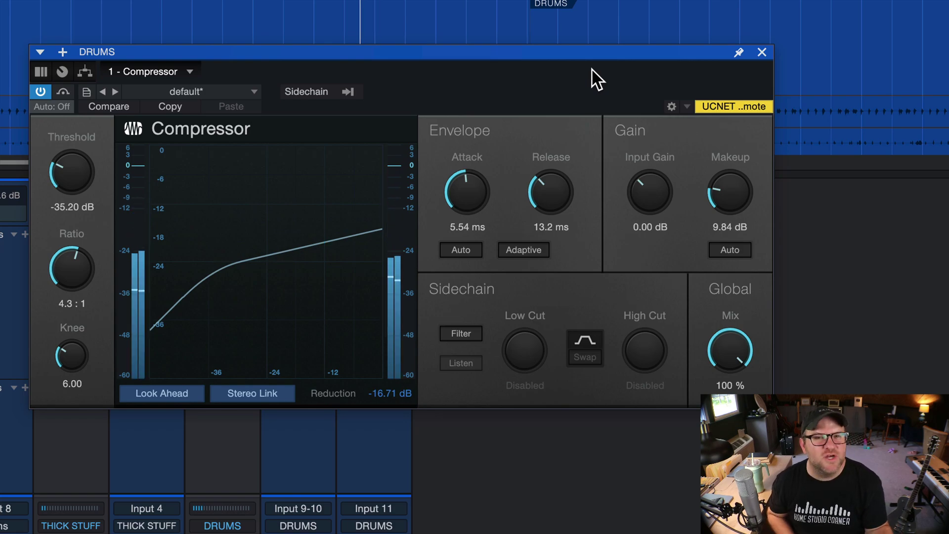
key(space)
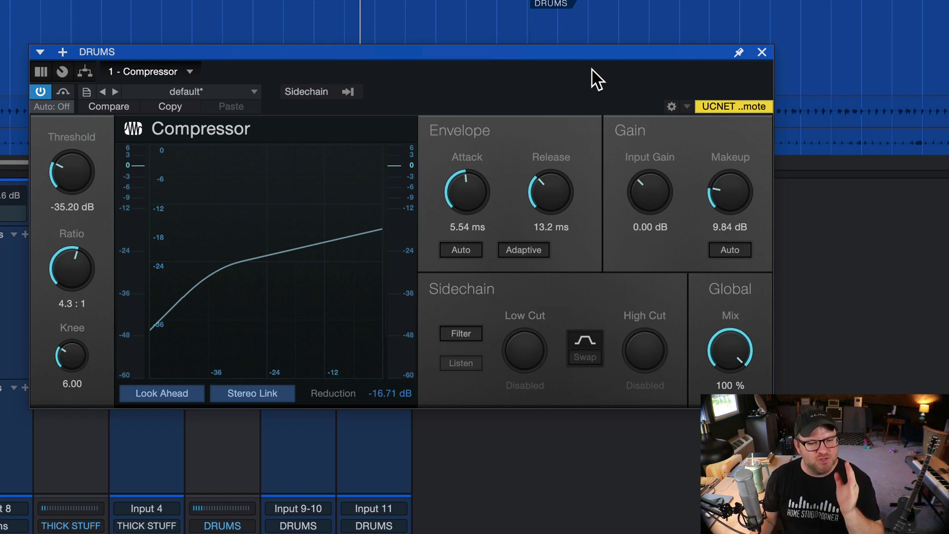
Compare the drums by playing them with the Compressor bypassed and again with it re-enabled
click(40, 92)
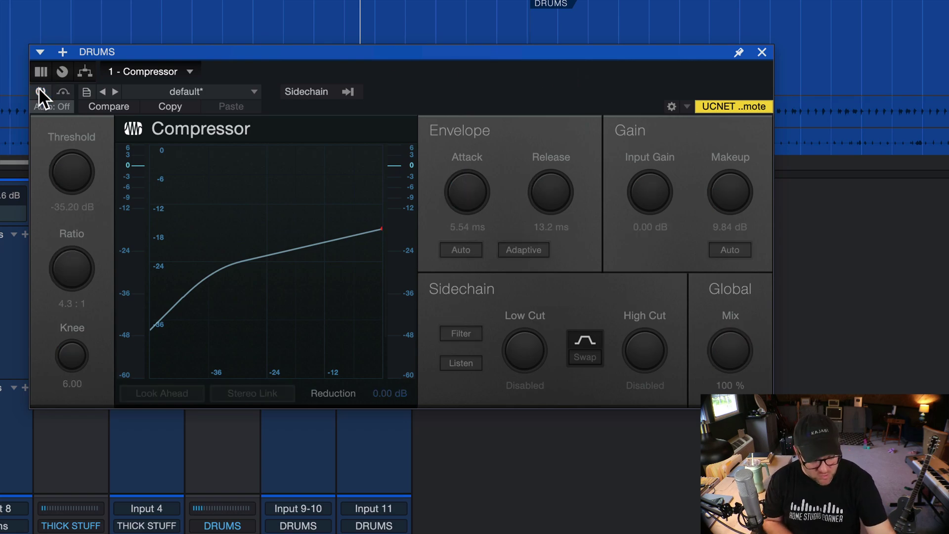
key(space)
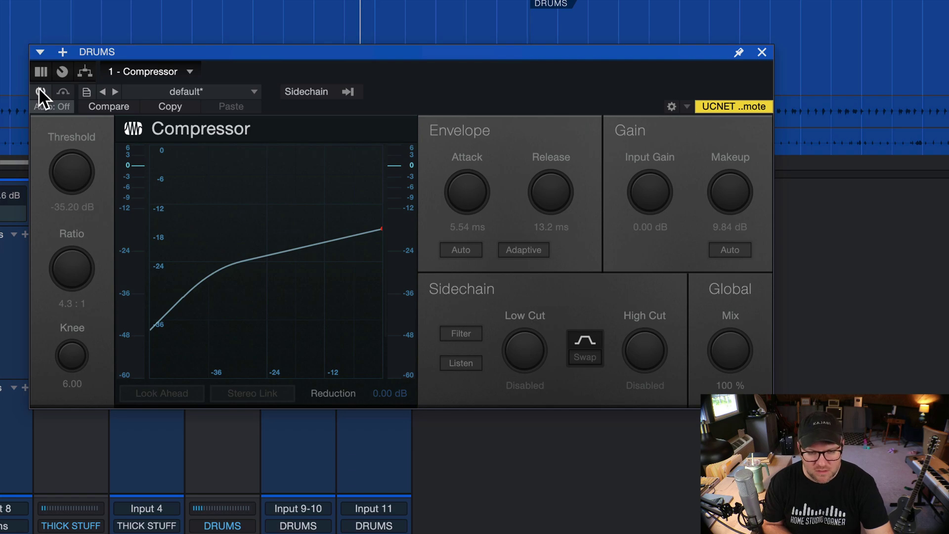
click(38, 90)
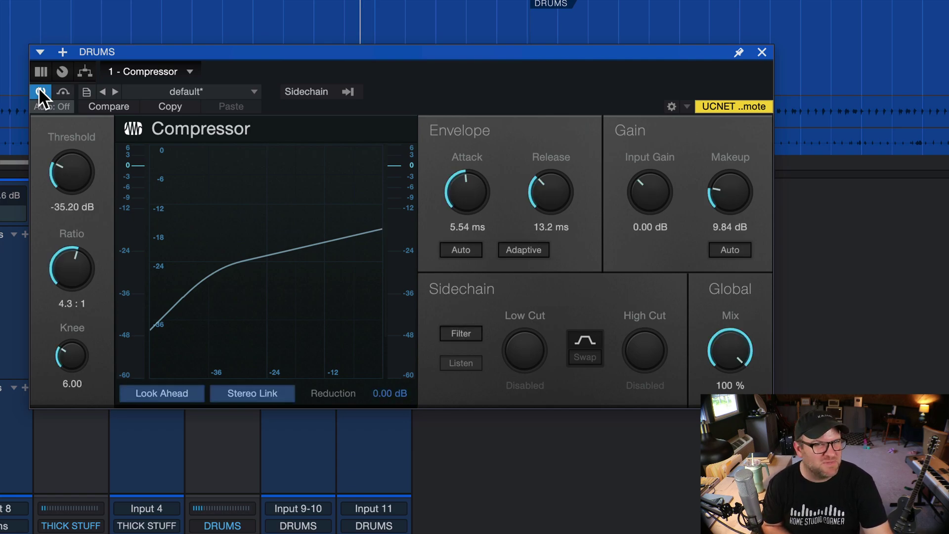
key(space)
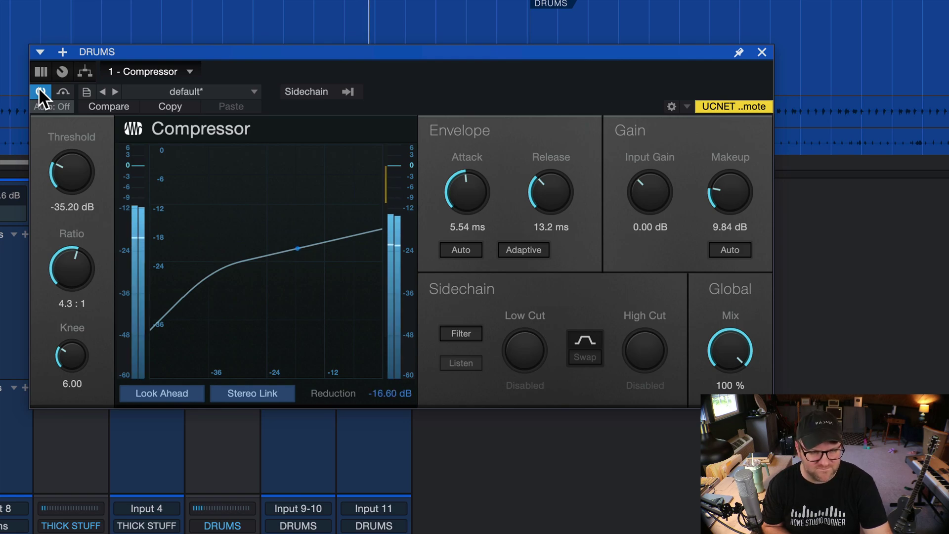
key(space)
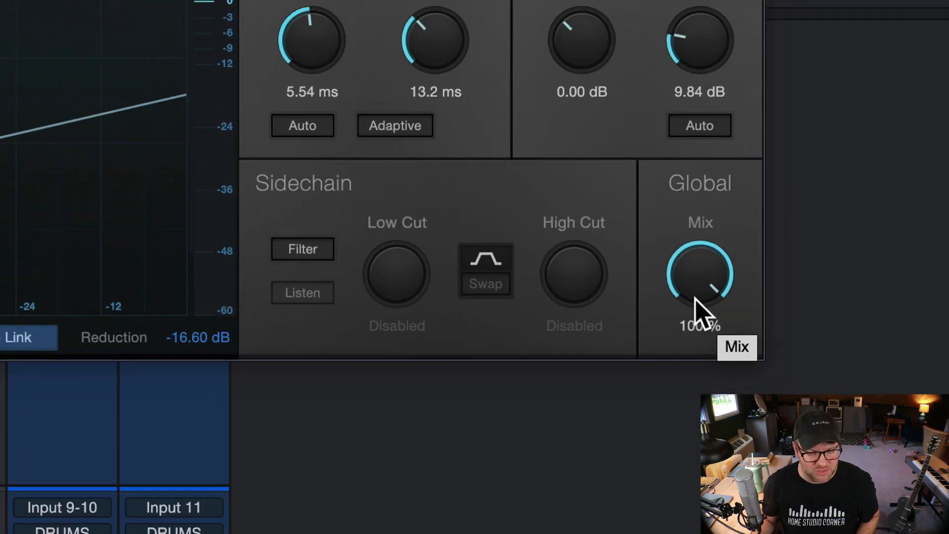
Examine the Compressor's global Mix control, and close the plug-in window to look over the drum channels
right_click(698, 296)
click(669, 377)
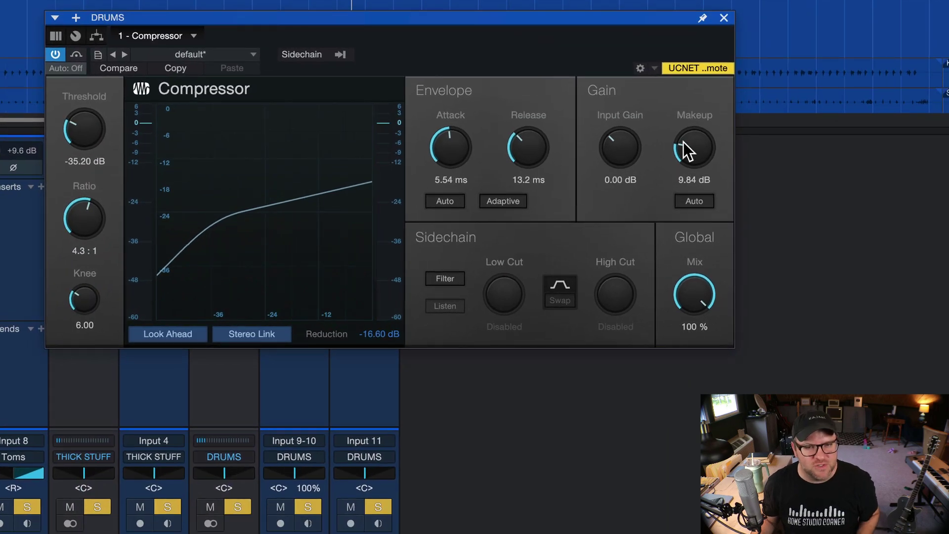
click(723, 17)
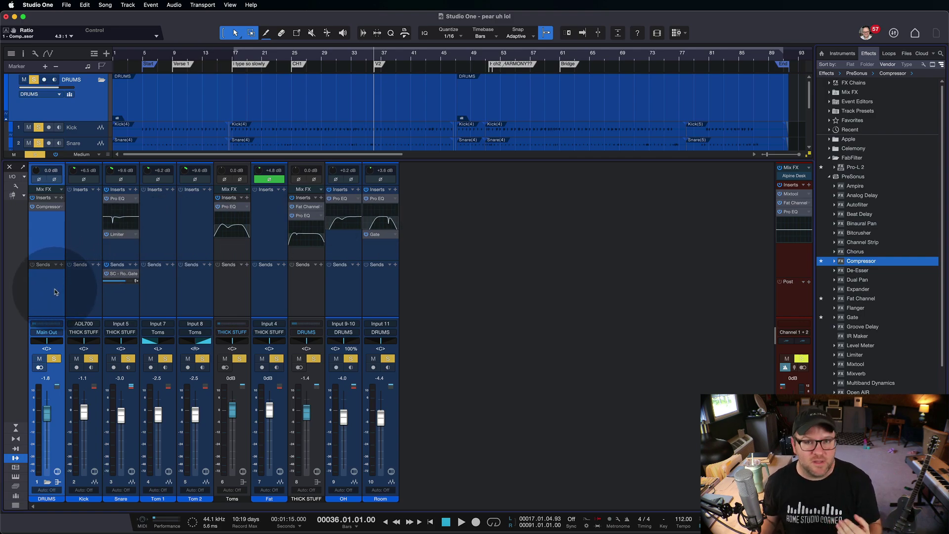
click(79, 286)
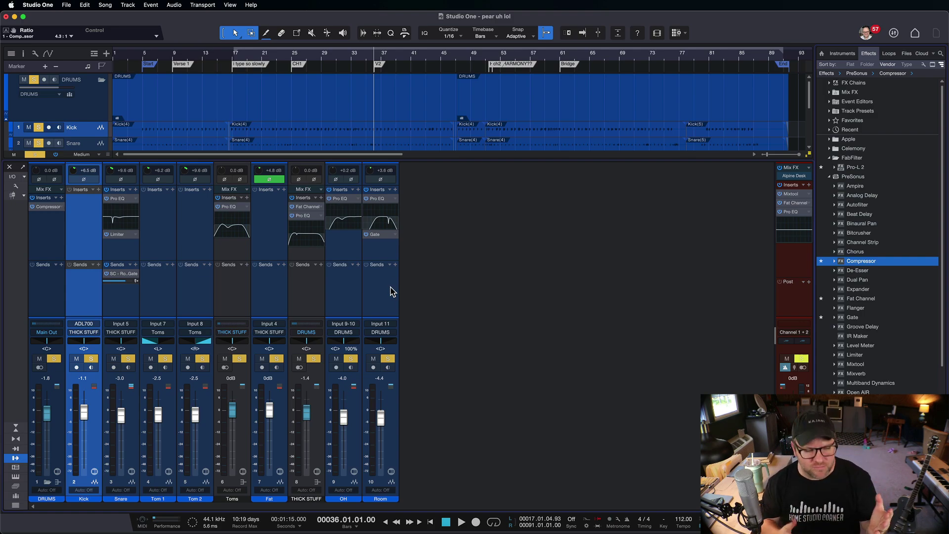
In the DRUMS bus effect routing, add a Splitter ahead of the Compressor and move the Compressor into the second branch
click(47, 206)
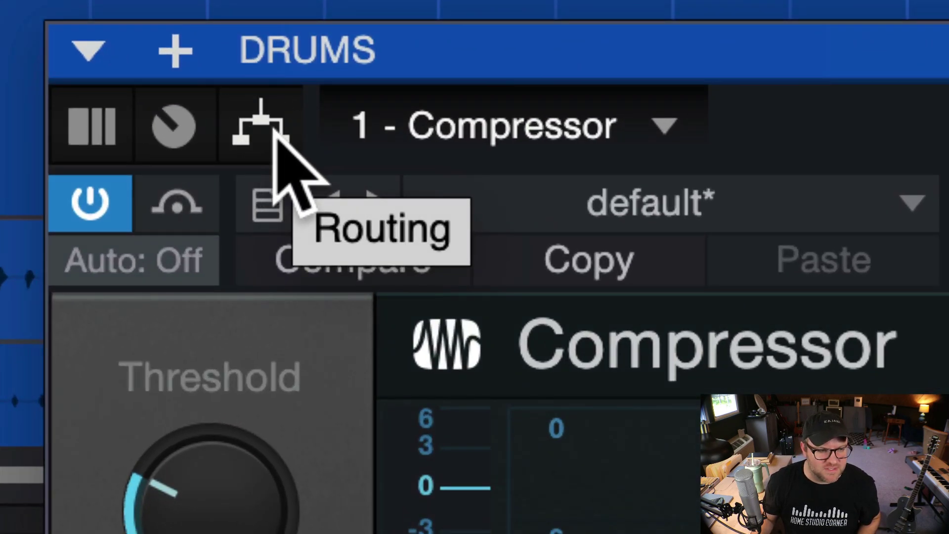
click(262, 128)
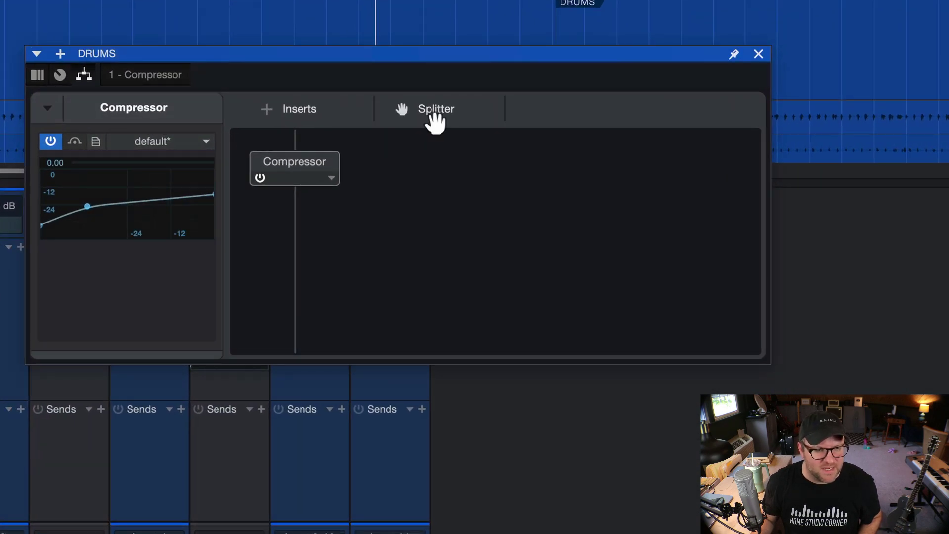
drag(400, 127, 275, 168)
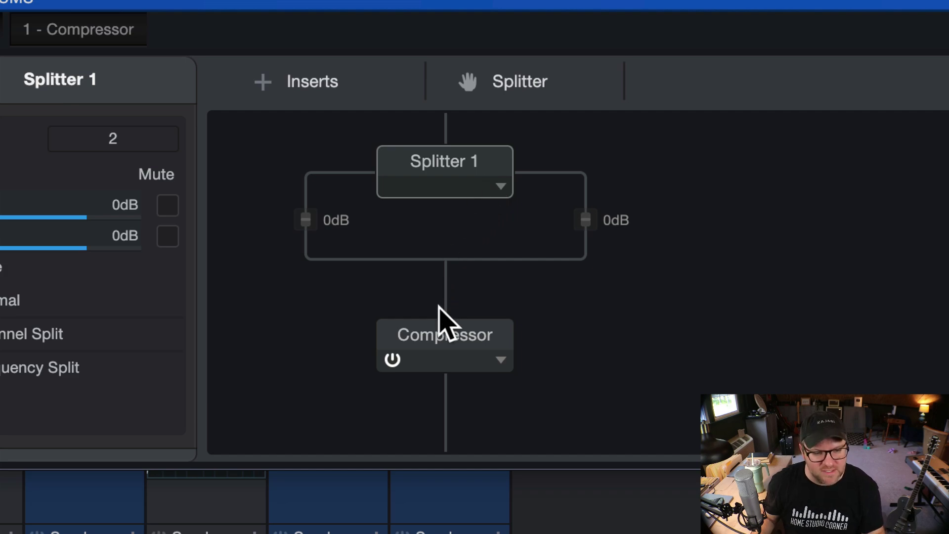
drag(447, 347, 580, 202)
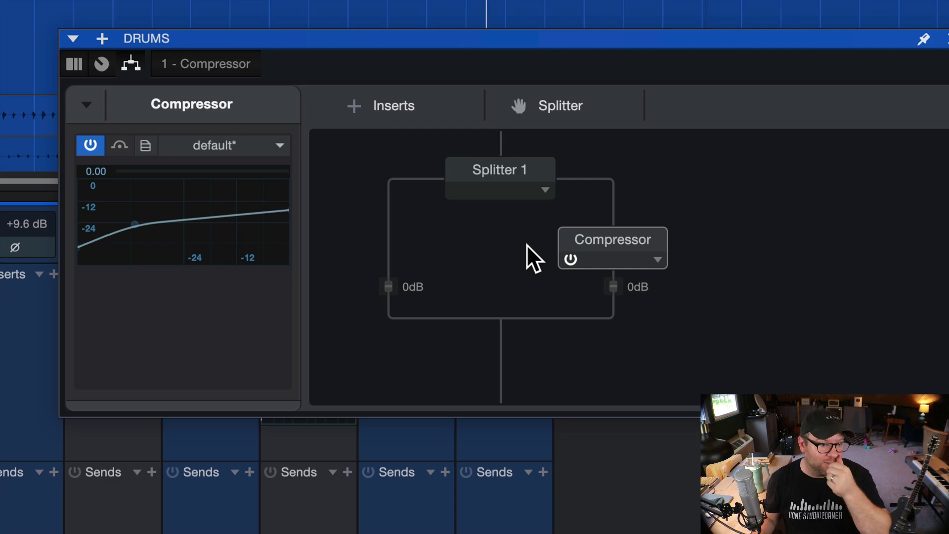
Audition only the uncompressed path by muting split 2 of Splitter 1 and keeping split 1 unmuted
click(471, 184)
click(278, 204)
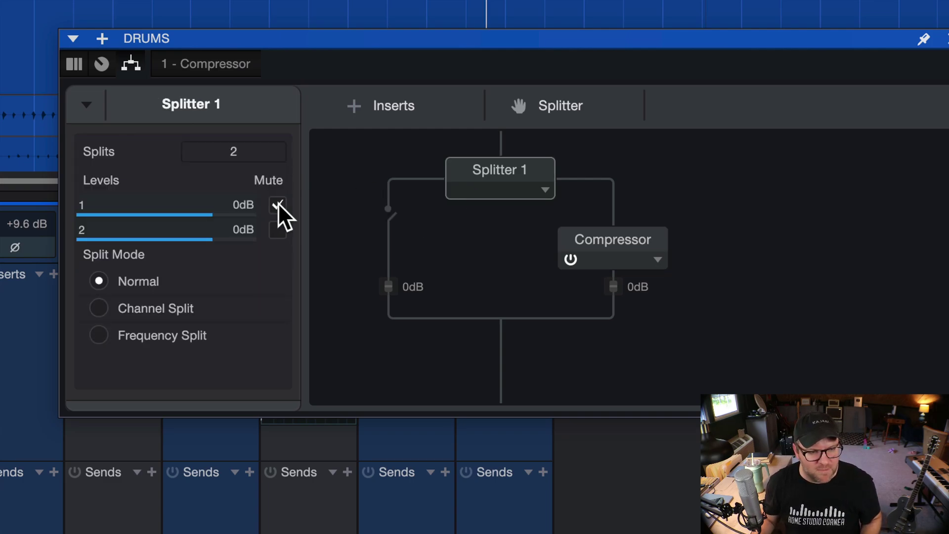
click(274, 229)
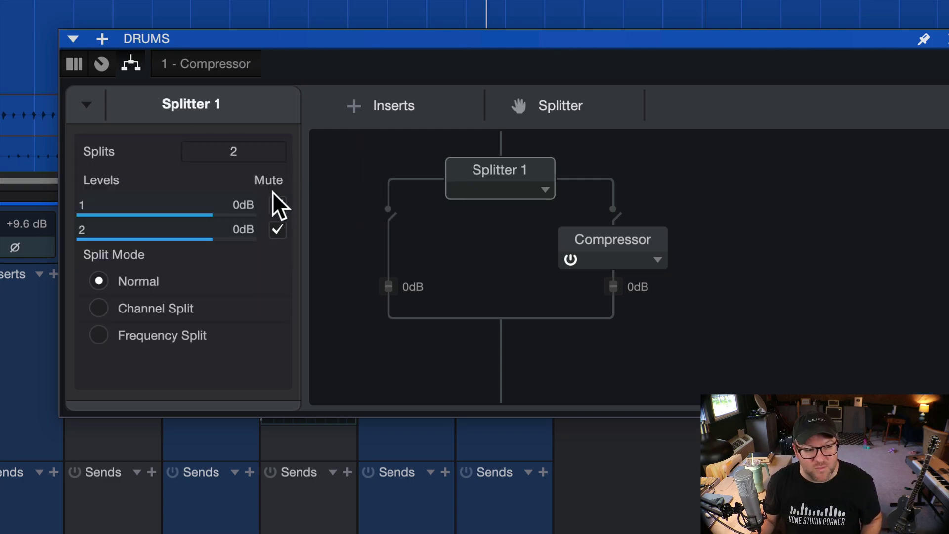
click(272, 205)
click(272, 204)
click(272, 204)
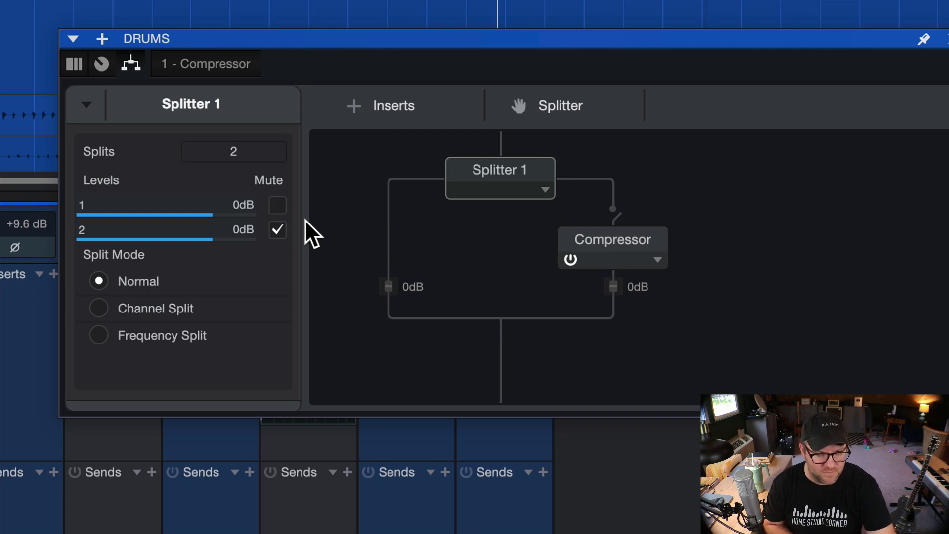
Audition only the compressed path by muting split 1 and unmuting split 2, and unmute both splits again
click(282, 205)
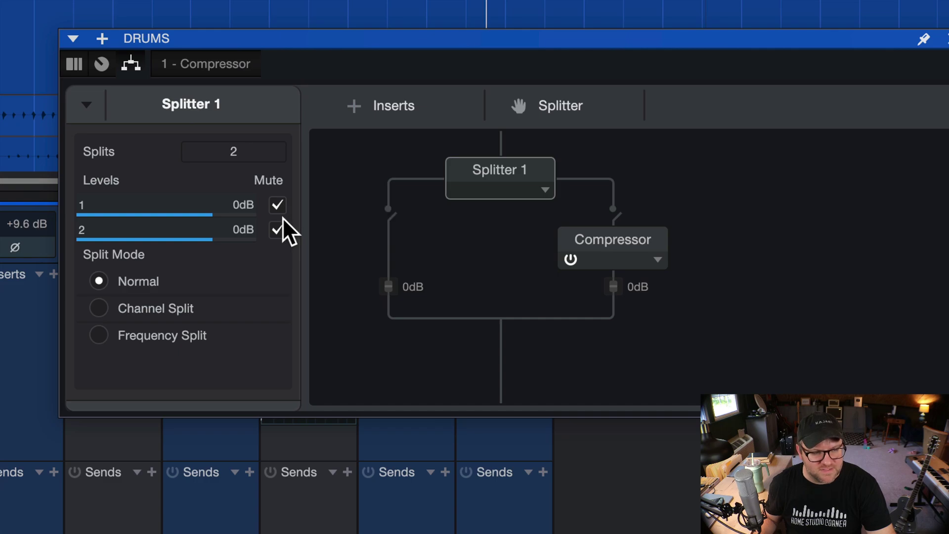
click(282, 229)
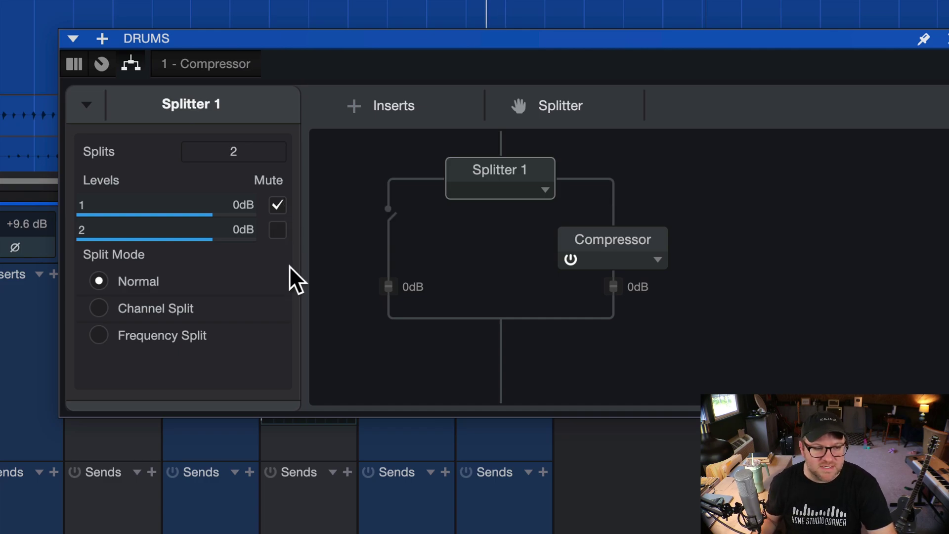
click(278, 205)
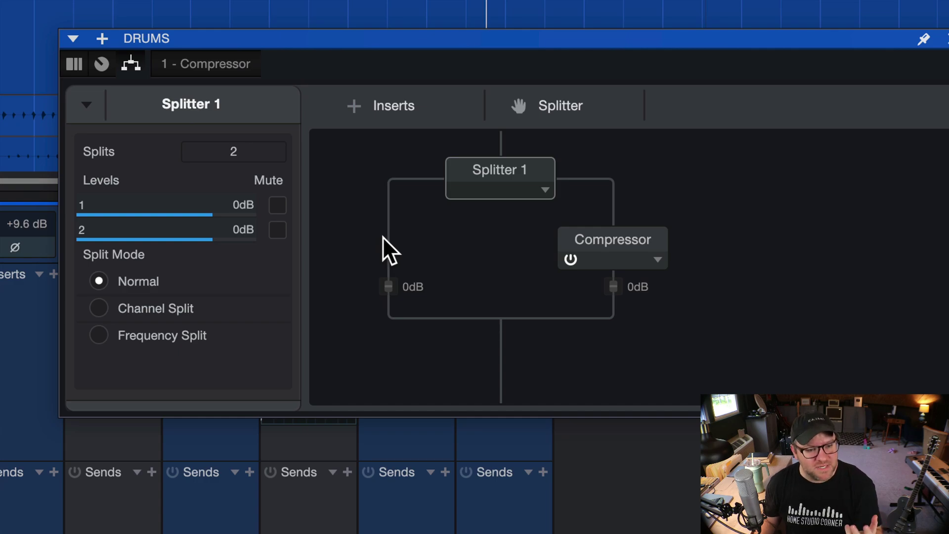
Mute each splitter branch in turn directly in the routing diagram, and leave both branches unmuted
click(607, 204)
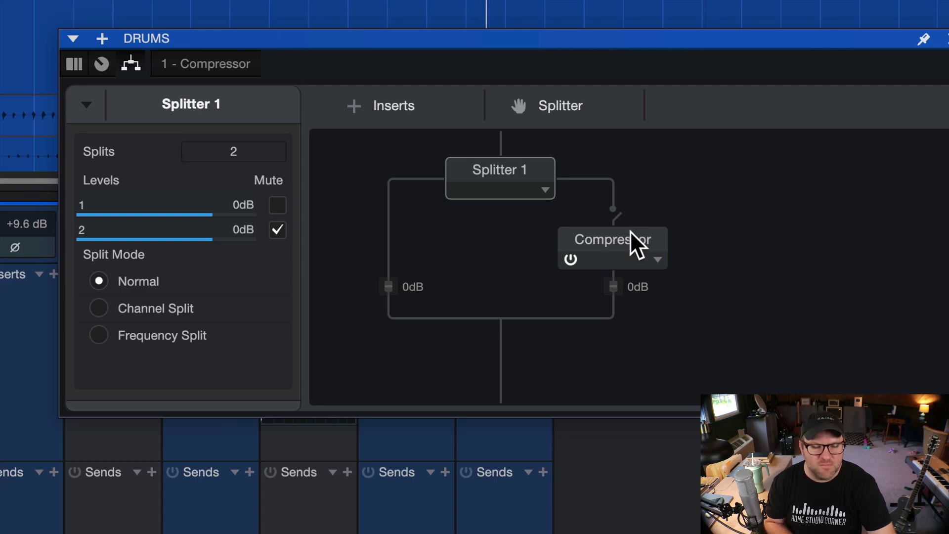
click(388, 211)
click(615, 208)
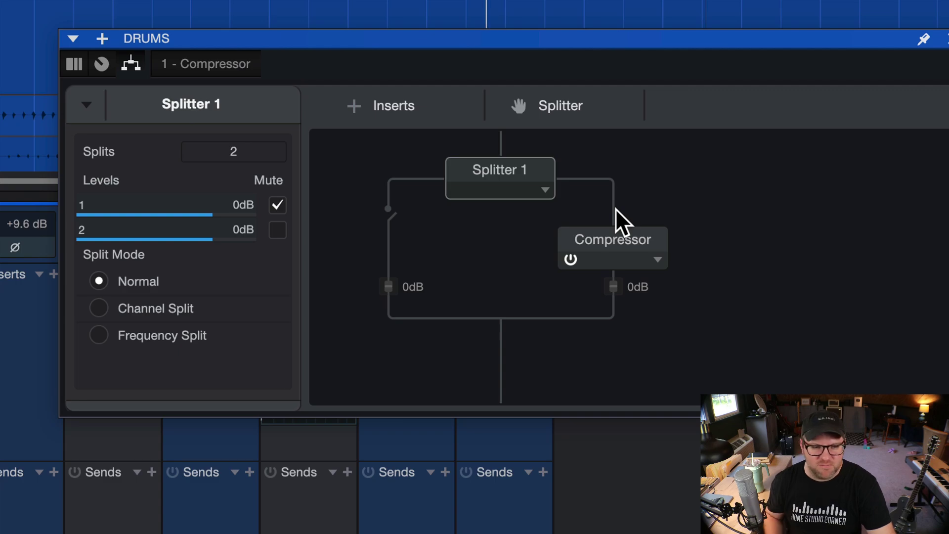
click(397, 218)
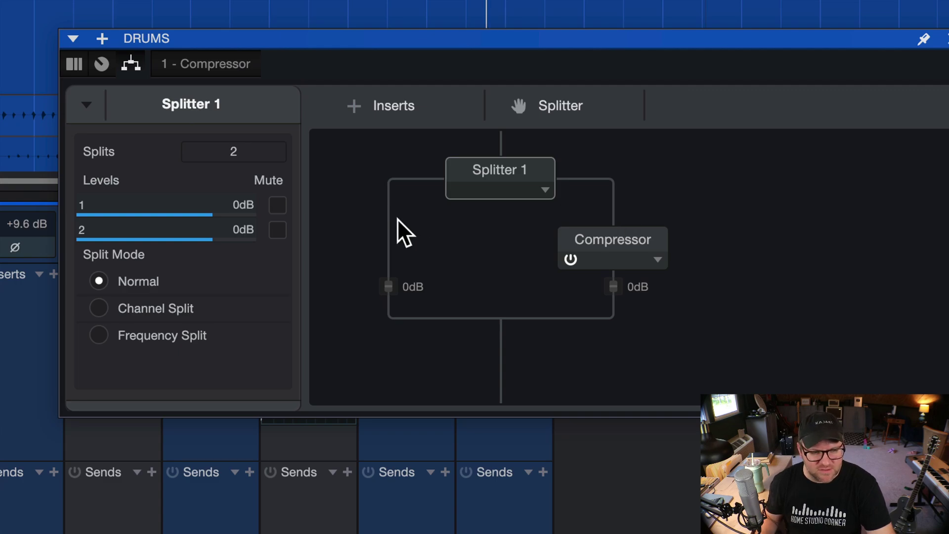
Bypass and re-enable the Compressor in the second splitter branch several times to compare the DRUMS bus with and without it
click(571, 260)
click(571, 260)
click(571, 260)
click(572, 260)
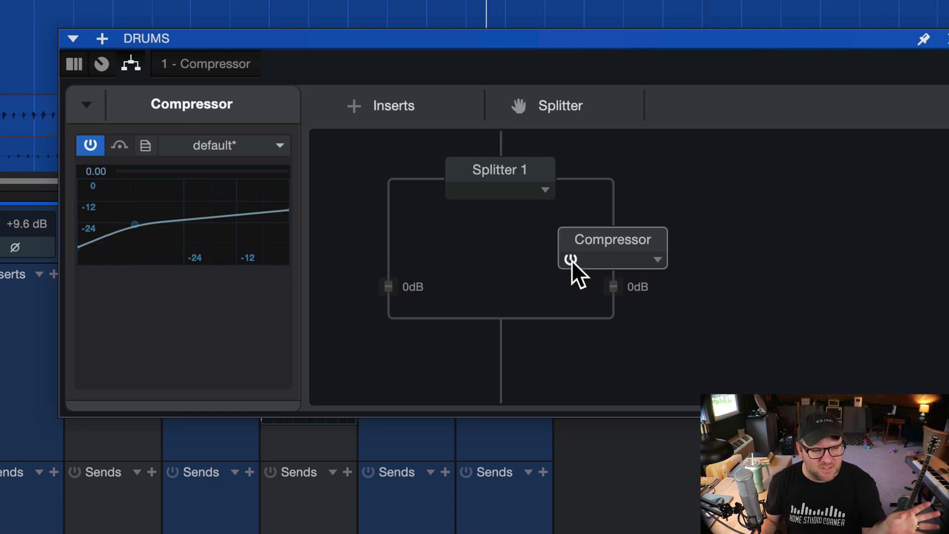
click(572, 260)
click(572, 260)
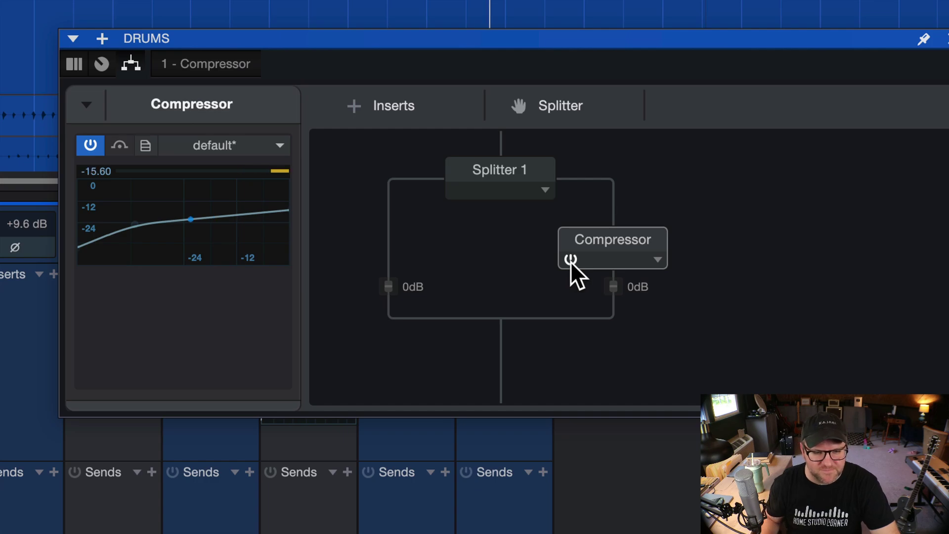
click(571, 259)
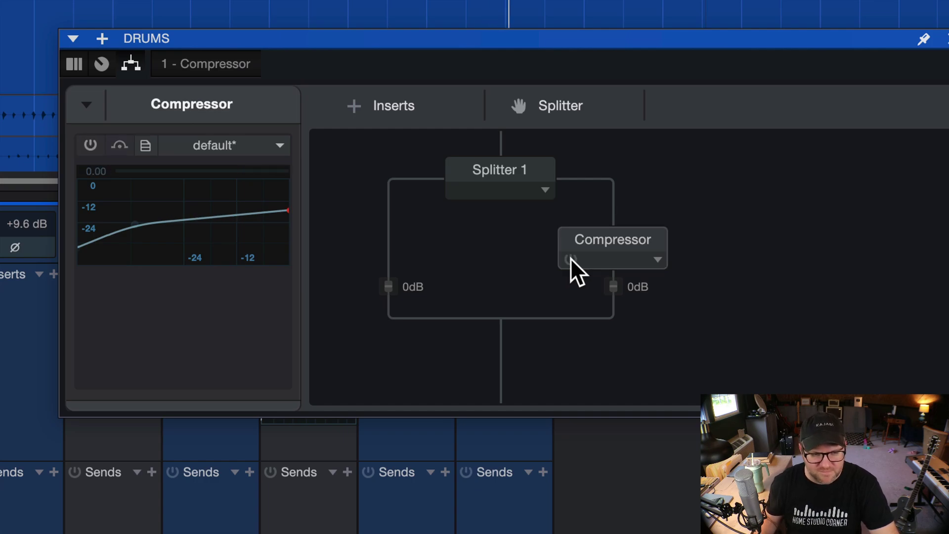
click(570, 258)
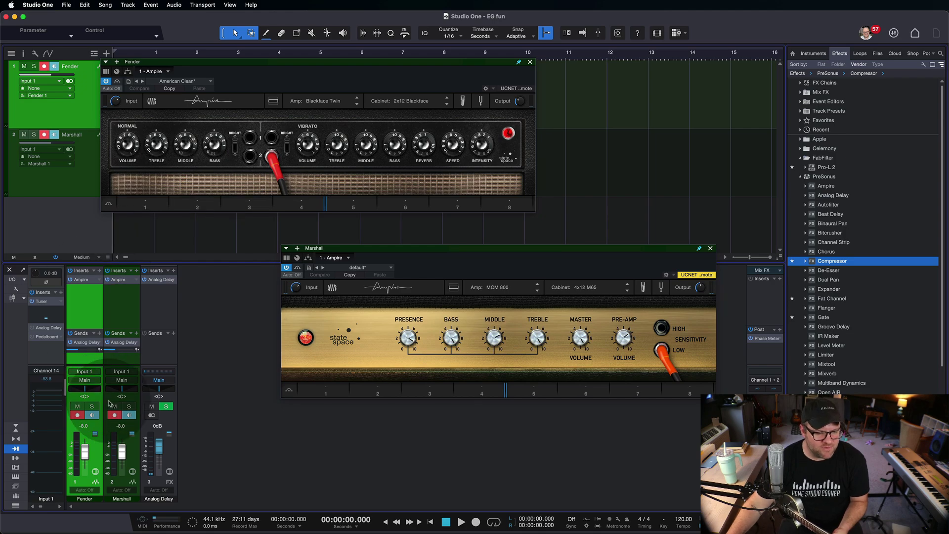
Record-disarm the Marshall track to monitor the Fender amp alone, and disarm the Fender track as well
click(114, 414)
click(96, 319)
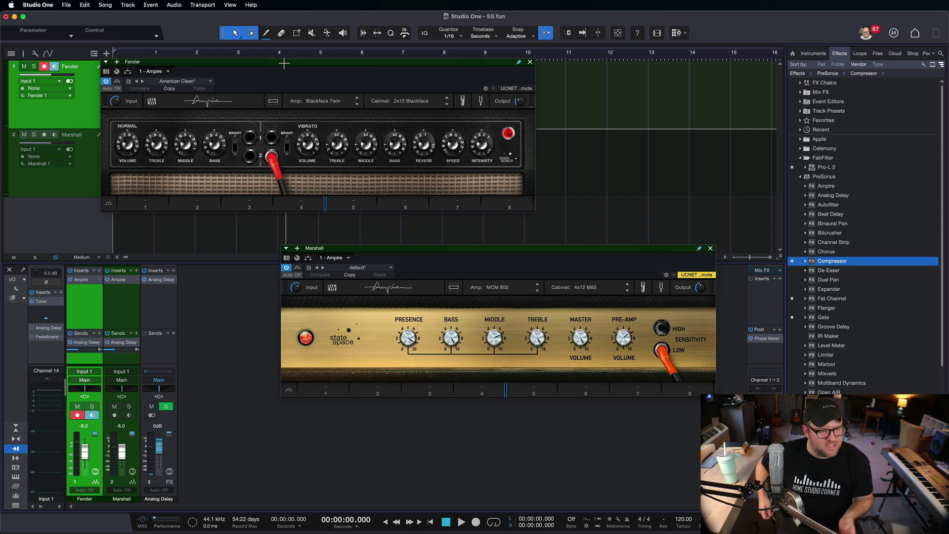
click(187, 244)
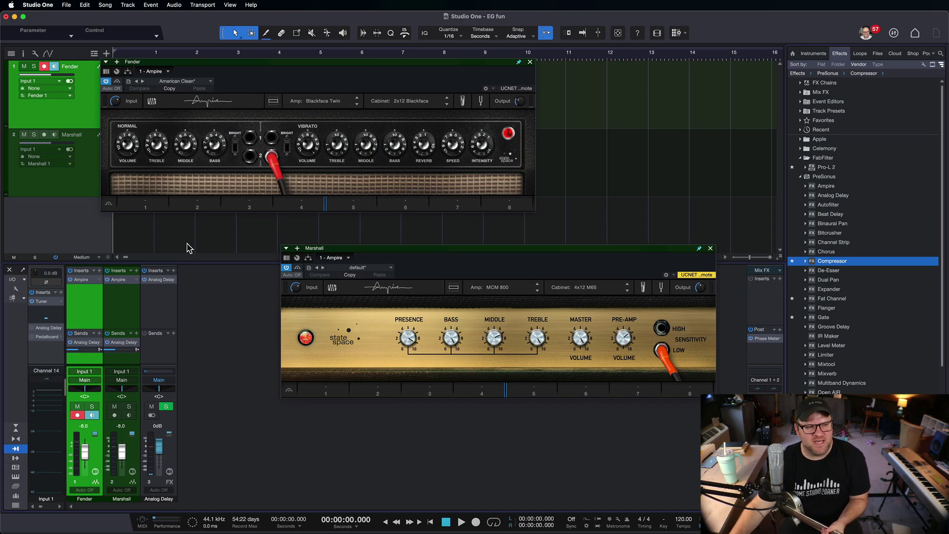
click(92, 101)
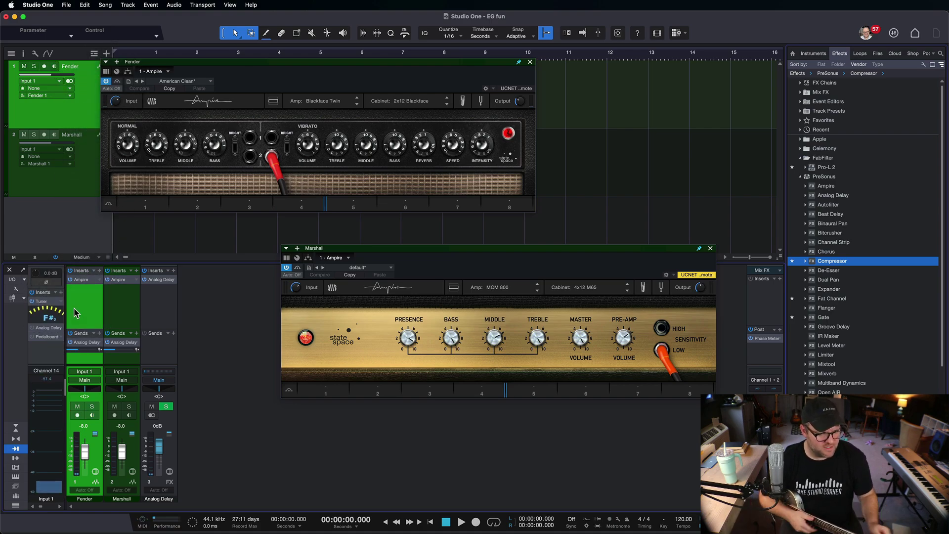
Select and record-arm the Marshall track to monitor its amp alone, reposition its Ampire window, and disarm the track
click(77, 310)
click(121, 309)
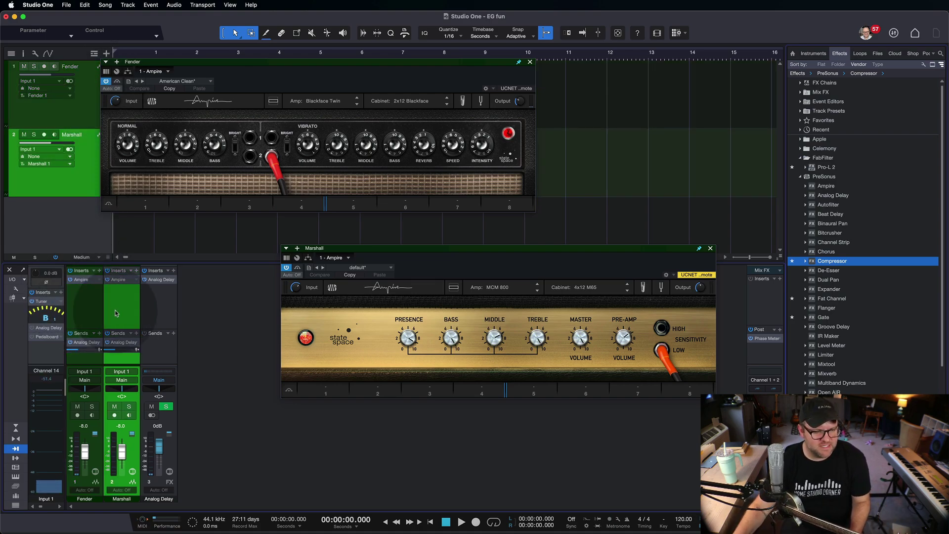
click(115, 415)
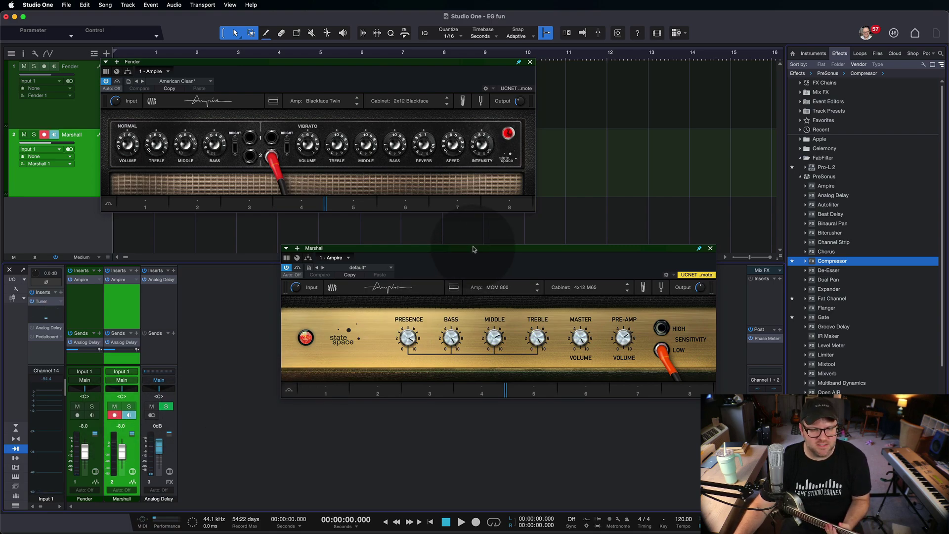
drag(473, 249, 419, 244)
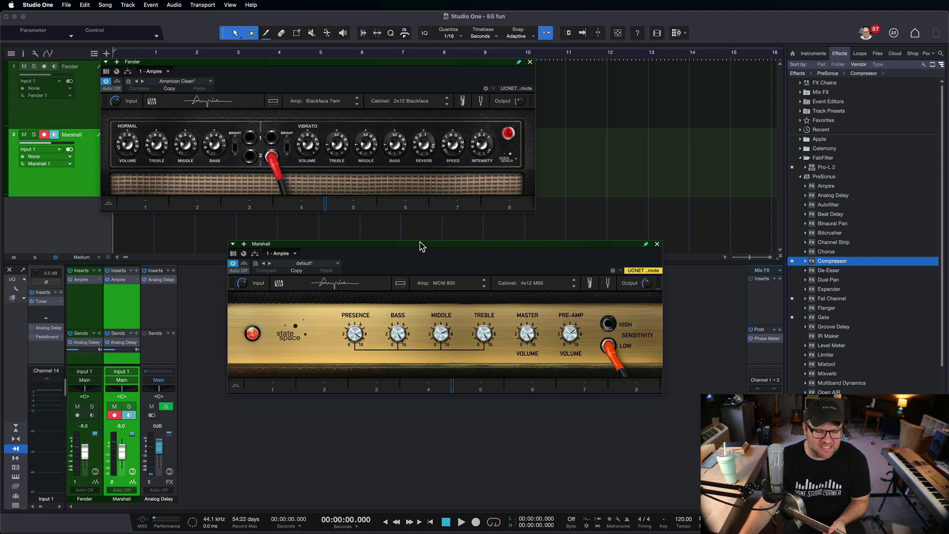
key(r)
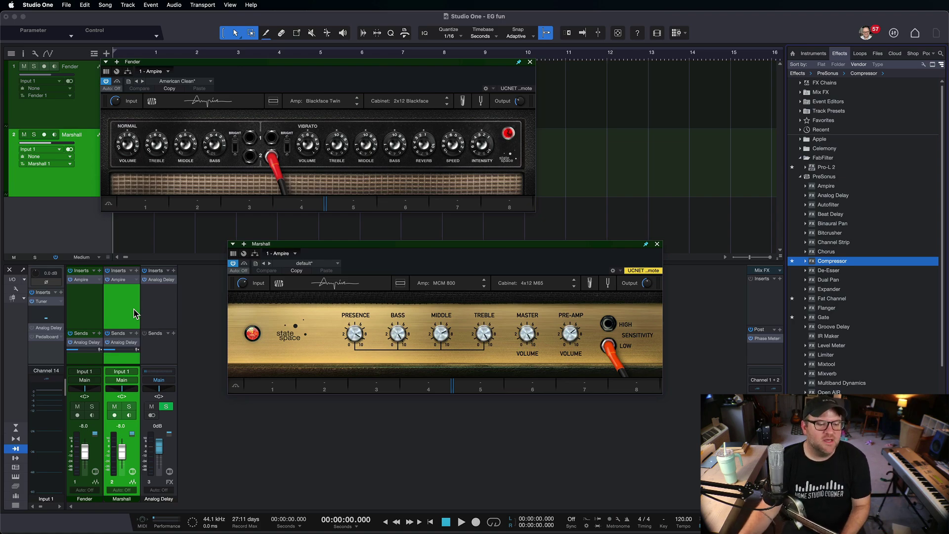
Record-arm the Fender and Marshall tracks together, disarm Fender to monitor Marshall alone, and disarm Marshall too
click(78, 416)
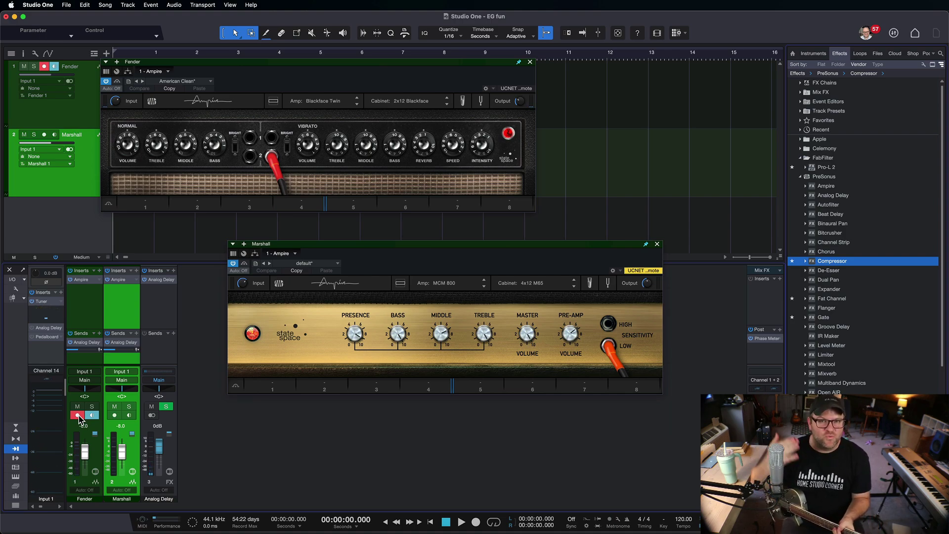
click(114, 414)
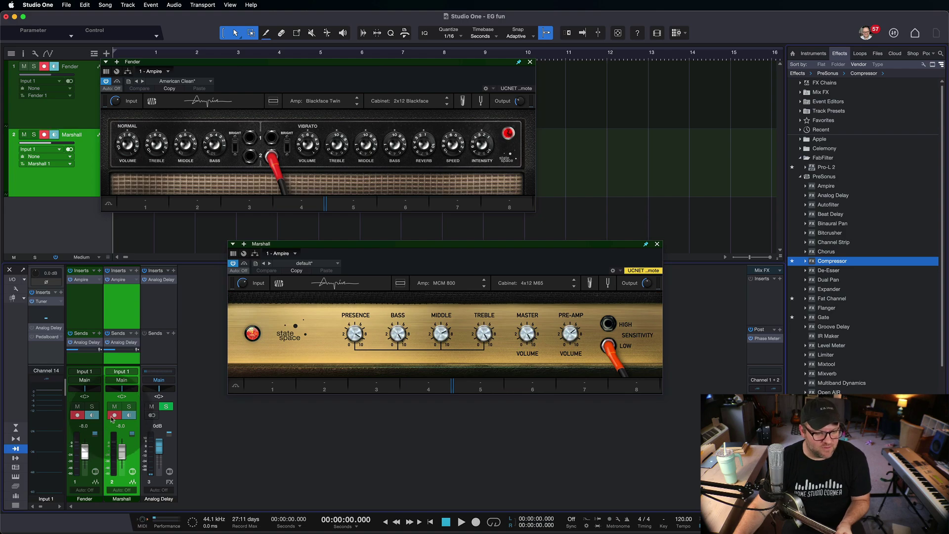
click(77, 415)
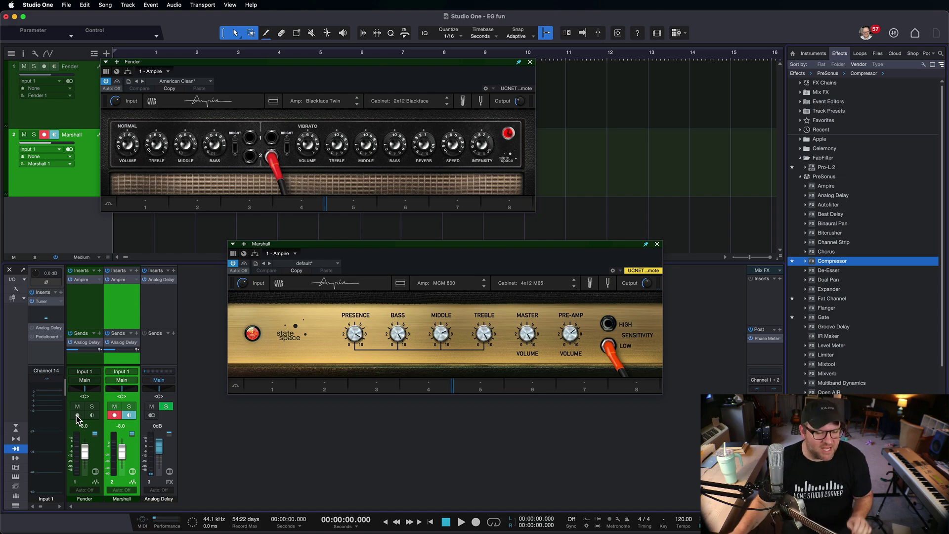
click(114, 414)
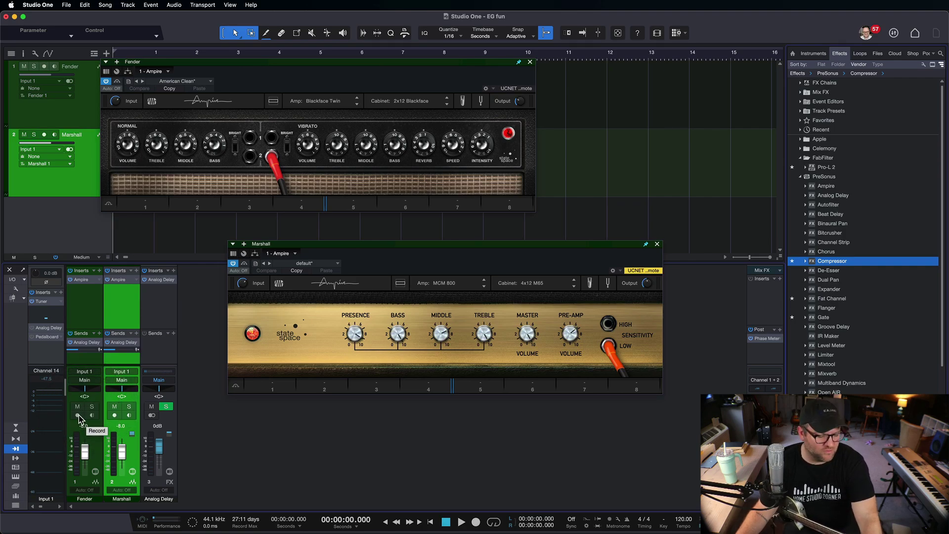
Record-arm both the Fender and Marshall tracks to hear the two amps together, and disarm both tracks
click(78, 415)
click(114, 415)
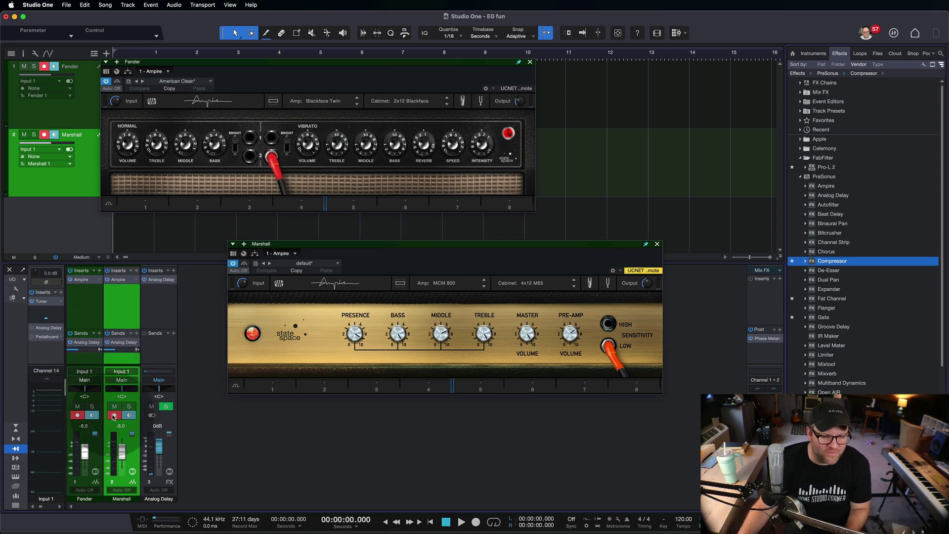
click(114, 416)
click(78, 415)
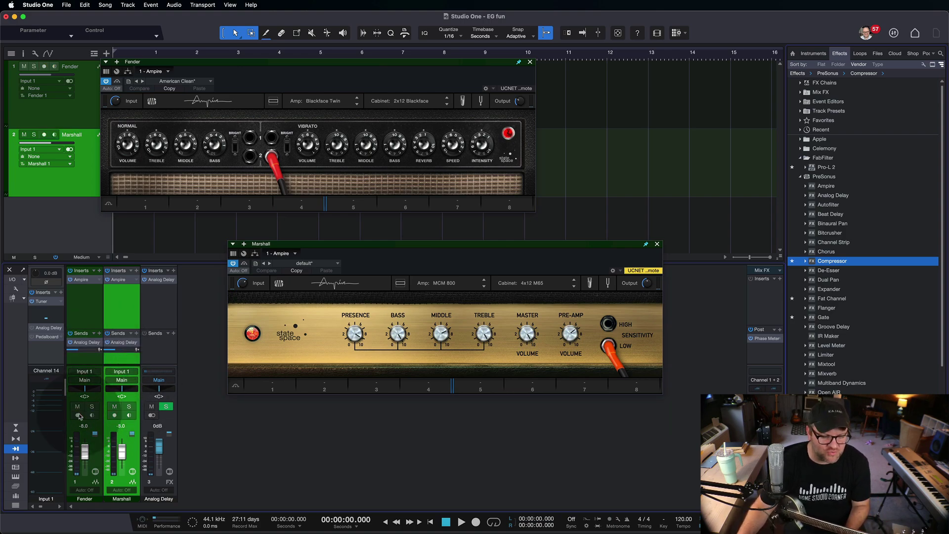
Record-arm only the Fender track, switch the arming to only the Marshall track, and arm Fender again alongside it
click(78, 415)
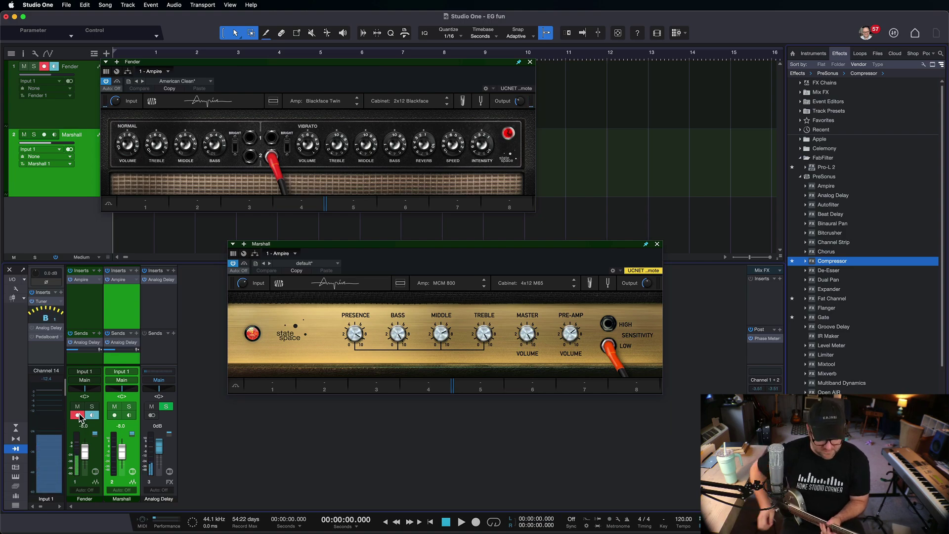
click(113, 415)
click(78, 416)
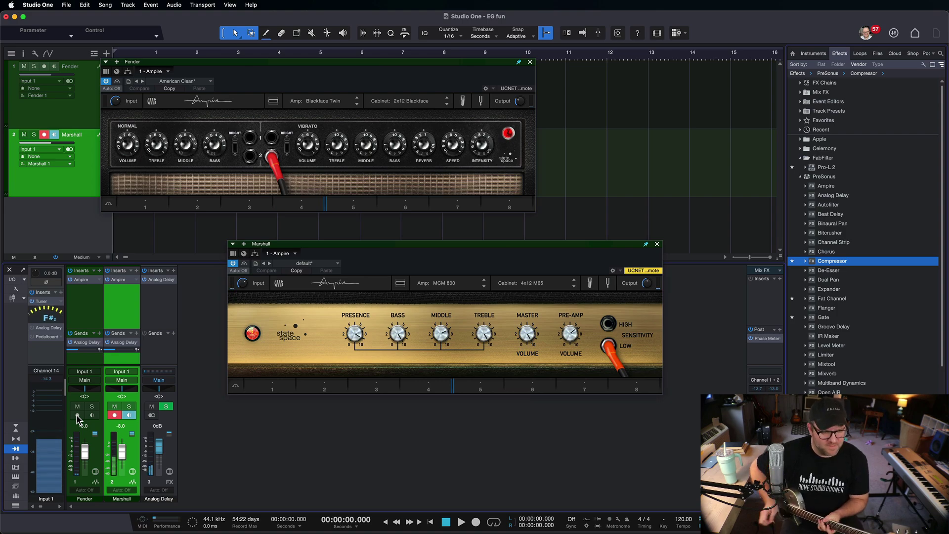
click(77, 416)
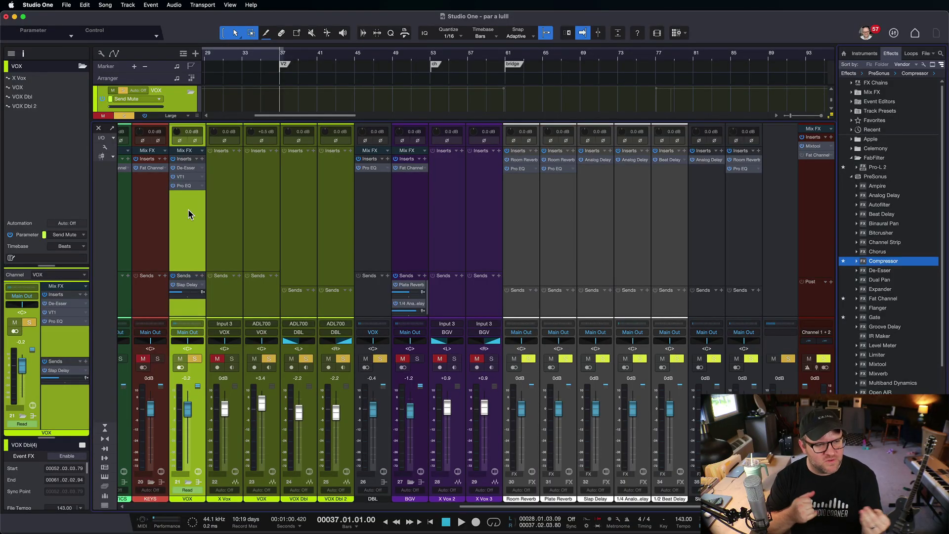
In the par a lulll song, open the VOX bus's De-Esser, show its effect chain as a routing diagram, and audition the vocals
click(197, 158)
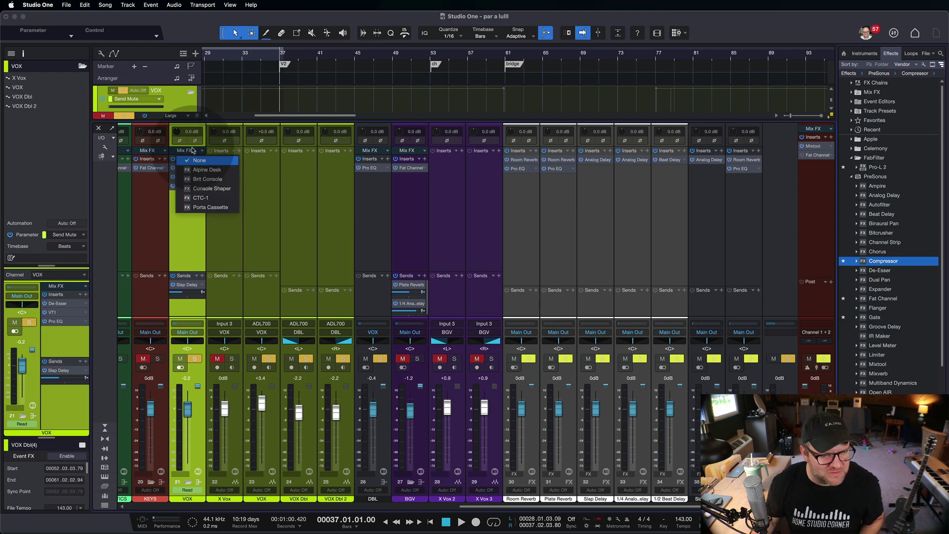
click(197, 158)
click(196, 159)
click(186, 168)
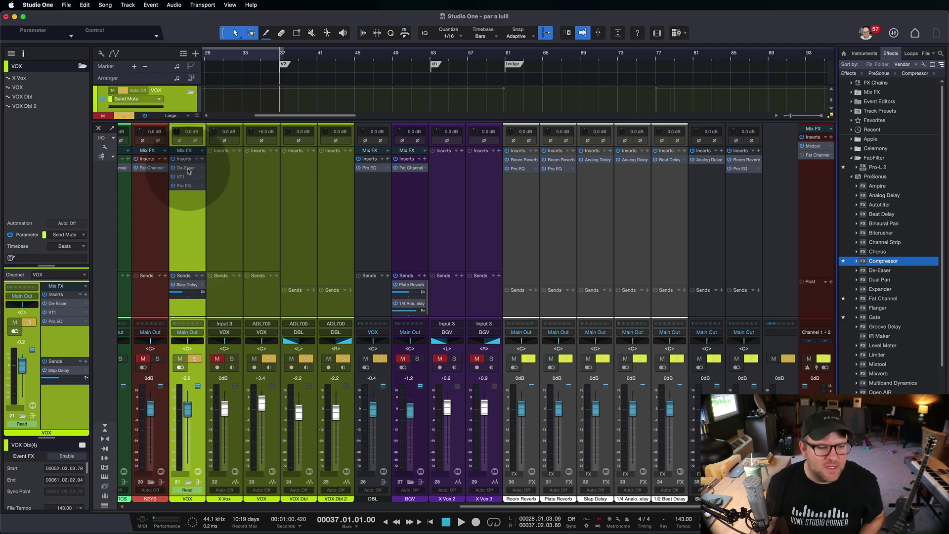
double_click(186, 168)
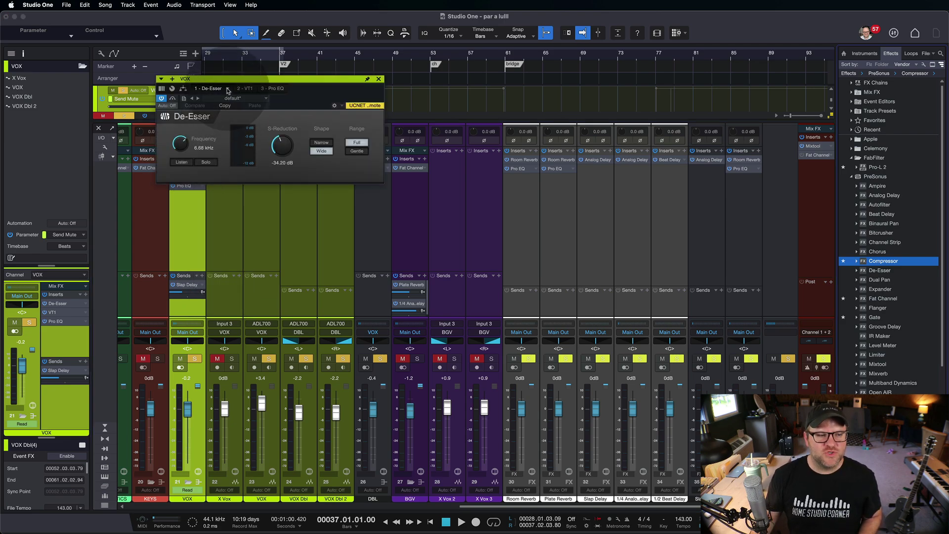
drag(227, 82, 297, 150)
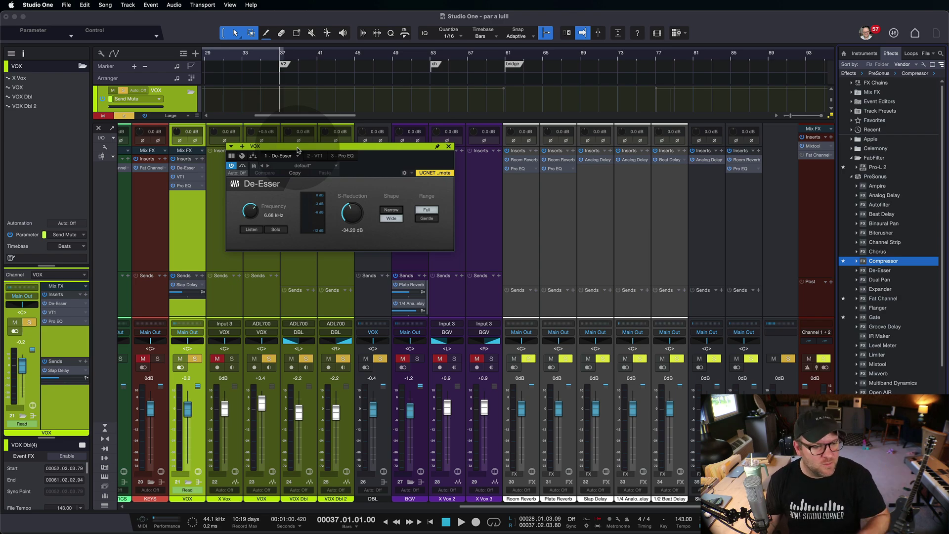
click(252, 155)
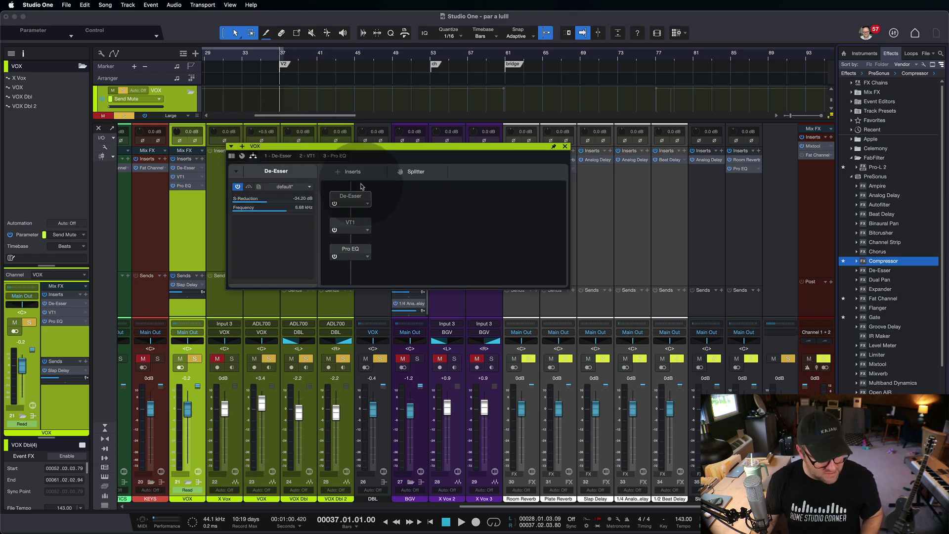
key(space)
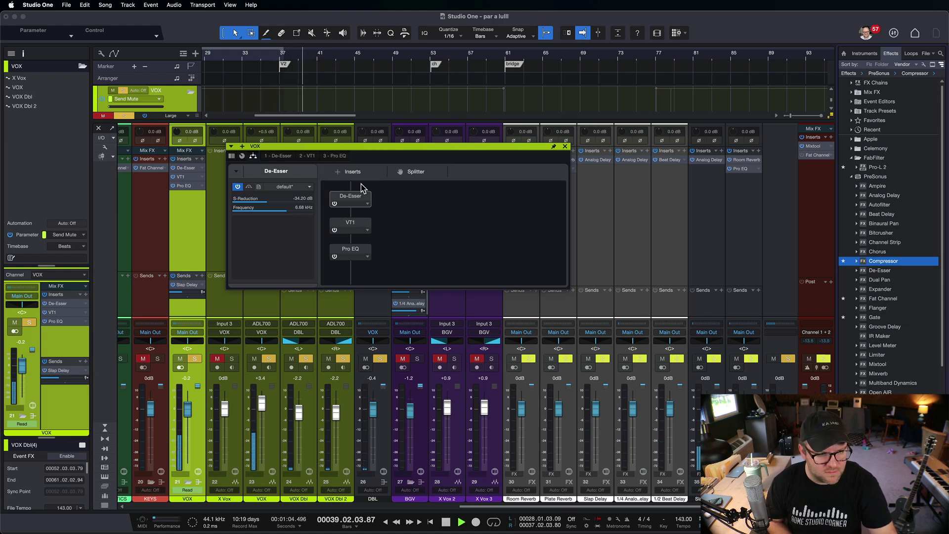
key(space)
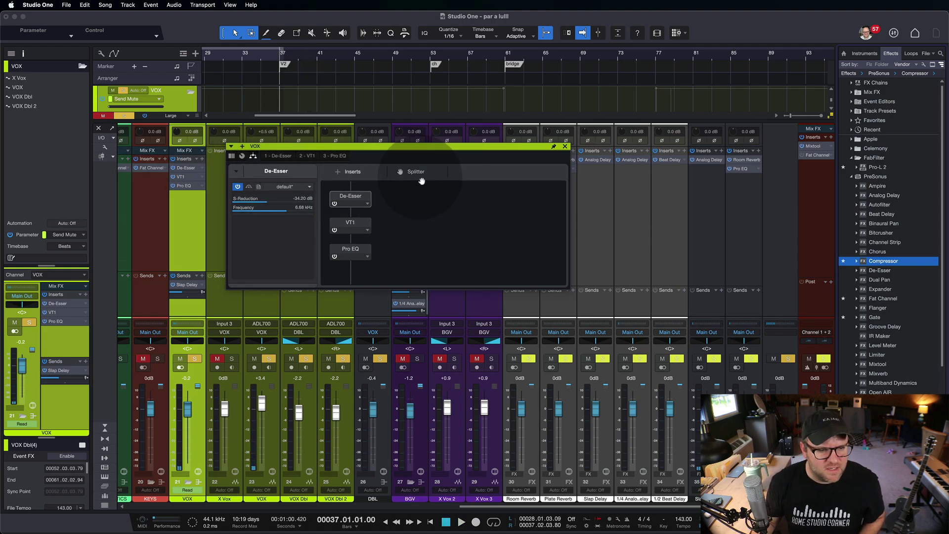
Add a Splitter at the start of the VOX effect chain and move De-Esser, VT1 and Pro EQ into its first branch
drag(413, 170, 353, 190)
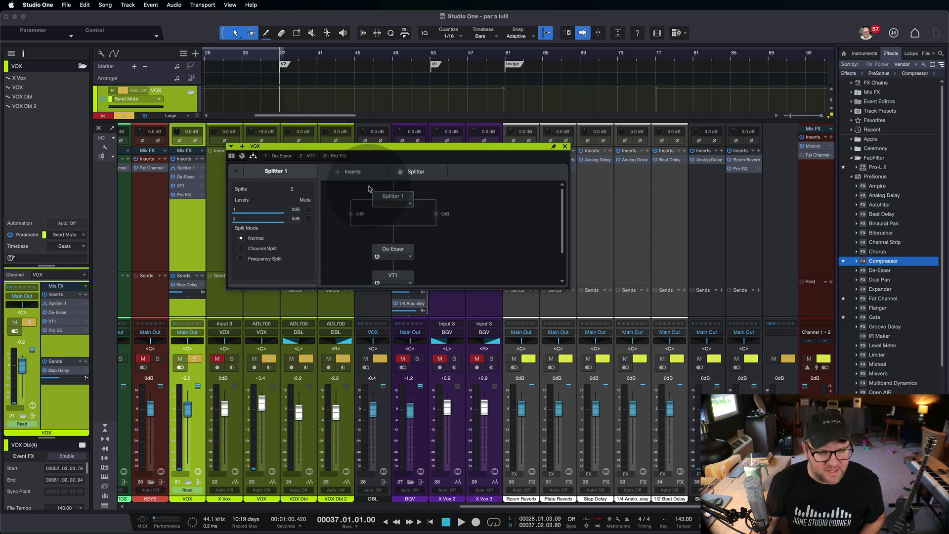
drag(401, 247, 348, 225)
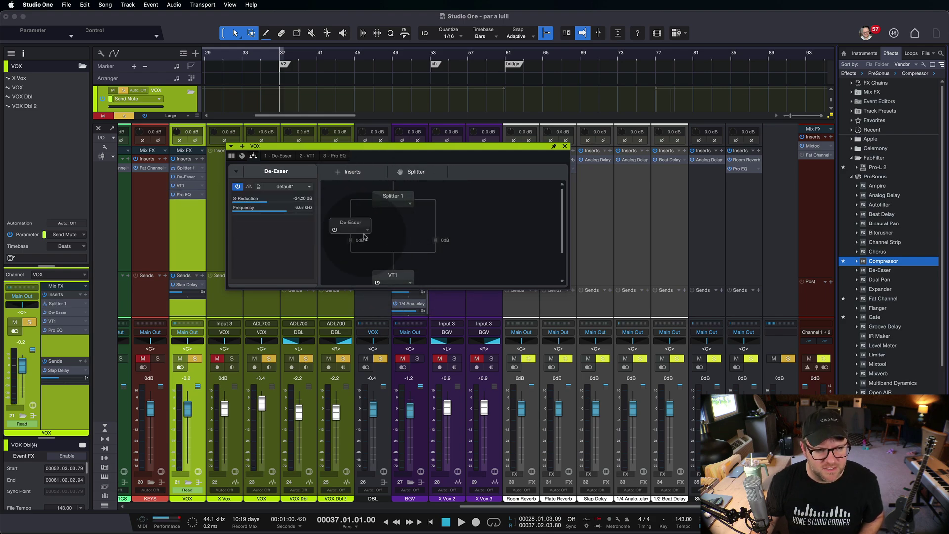
drag(395, 284, 349, 233)
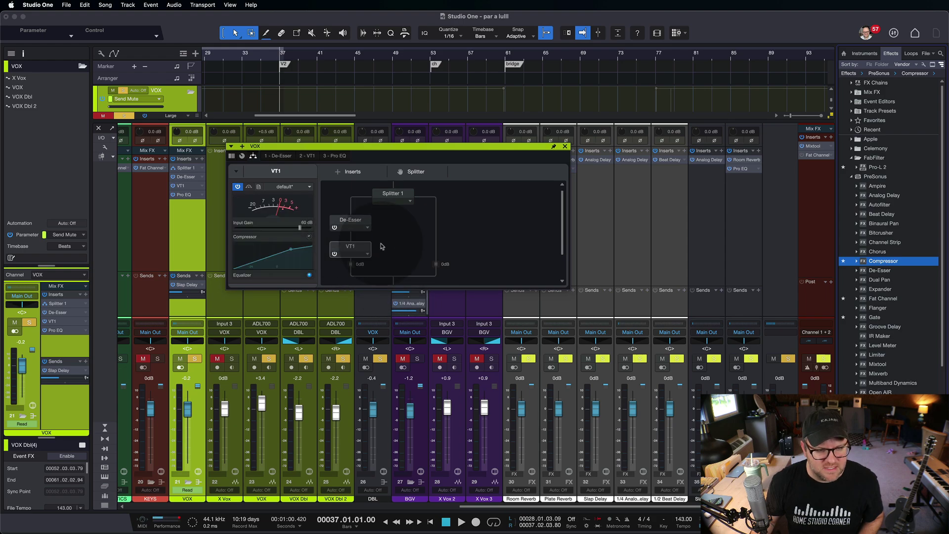
drag(393, 264, 349, 228)
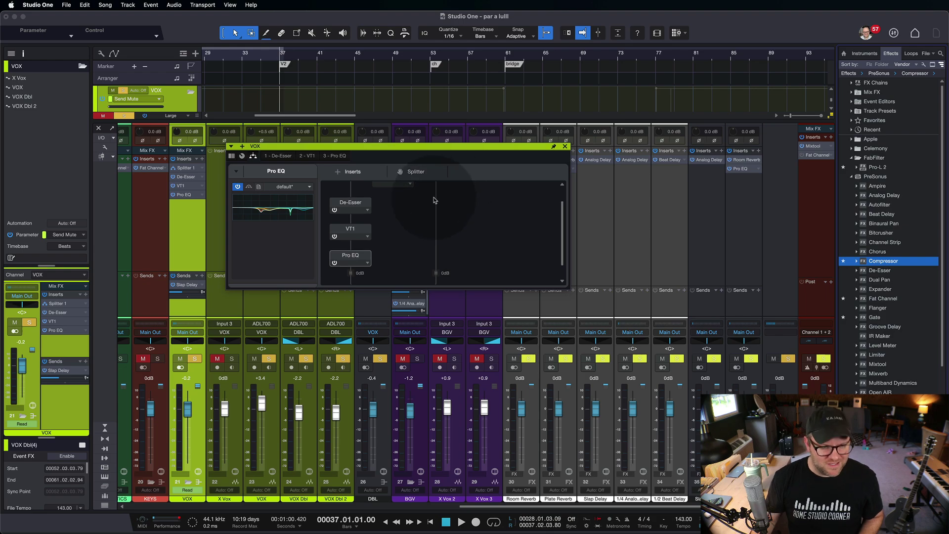
Mute split 1 of Splitter 1 on the VOX bus and add the RedlightDist effect to the second branch
scroll(332, 206, up, 2)
click(392, 196)
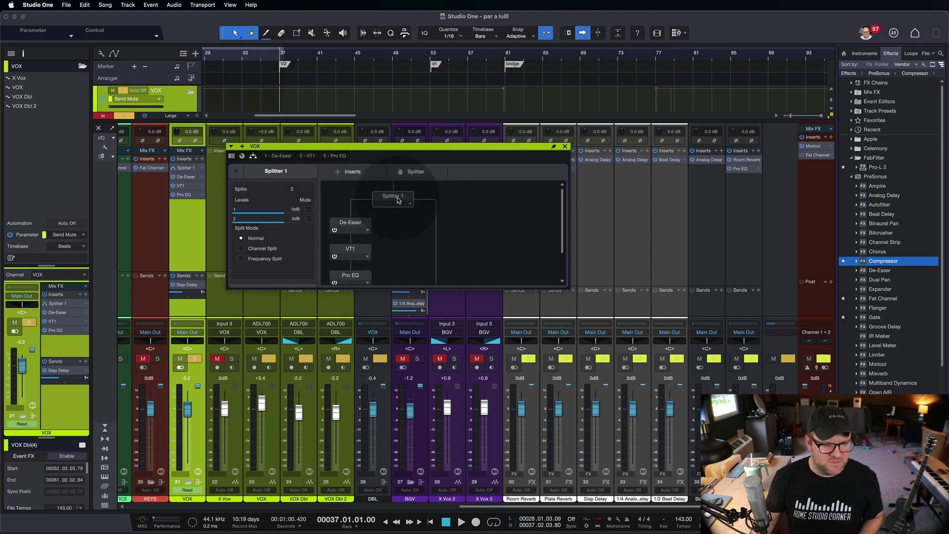
click(309, 209)
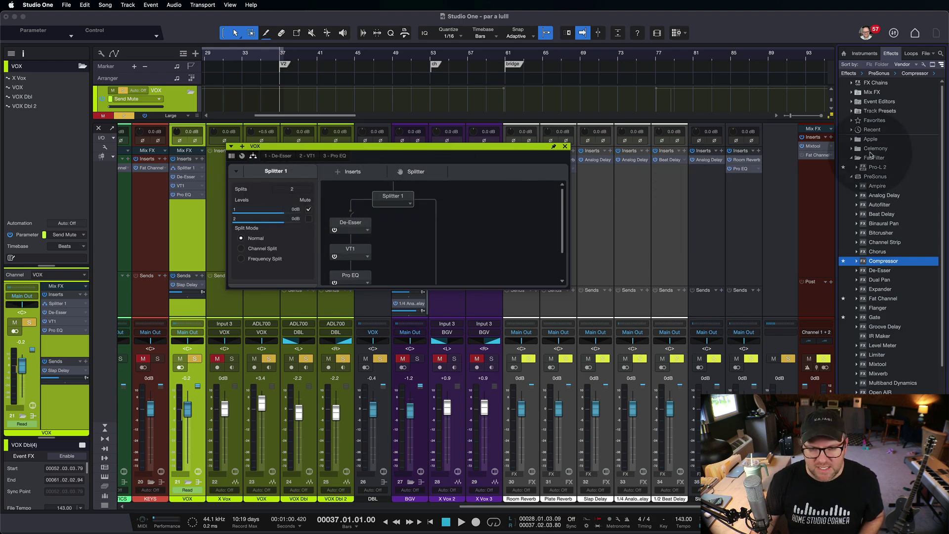
scroll(885, 247, down, 5)
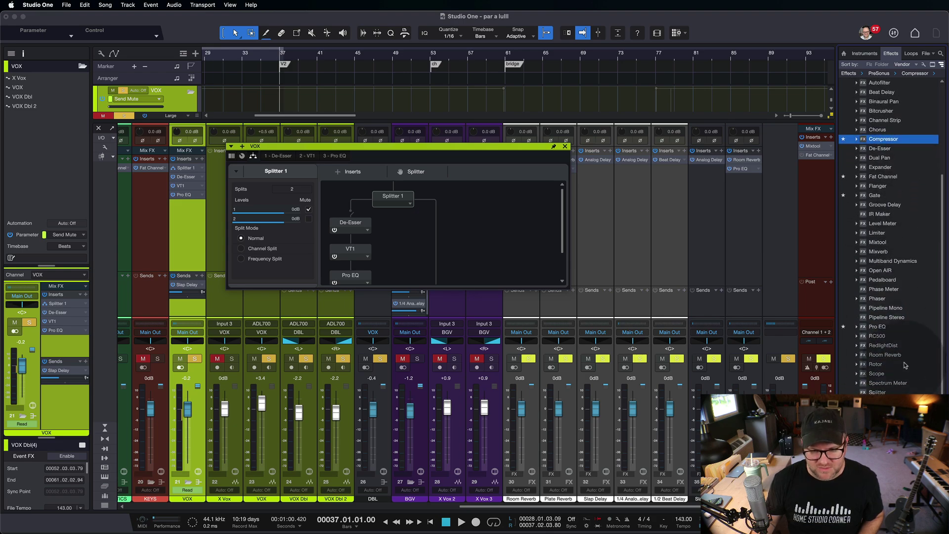
drag(873, 348, 437, 229)
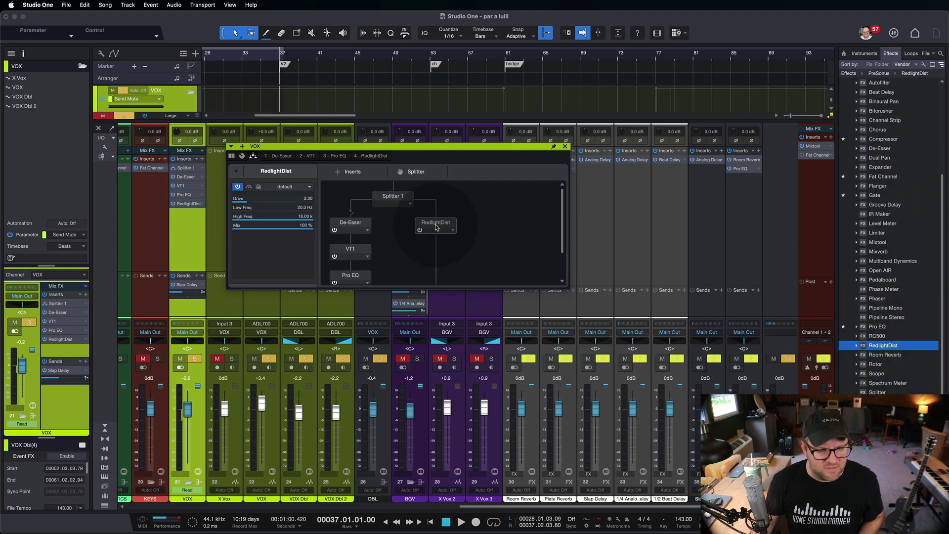
While playing the vocals, set RedlightDist's Drive to about 10.36, output gain to about -19.6 dB and High Freq to about 9.76 kHz
double_click(436, 229)
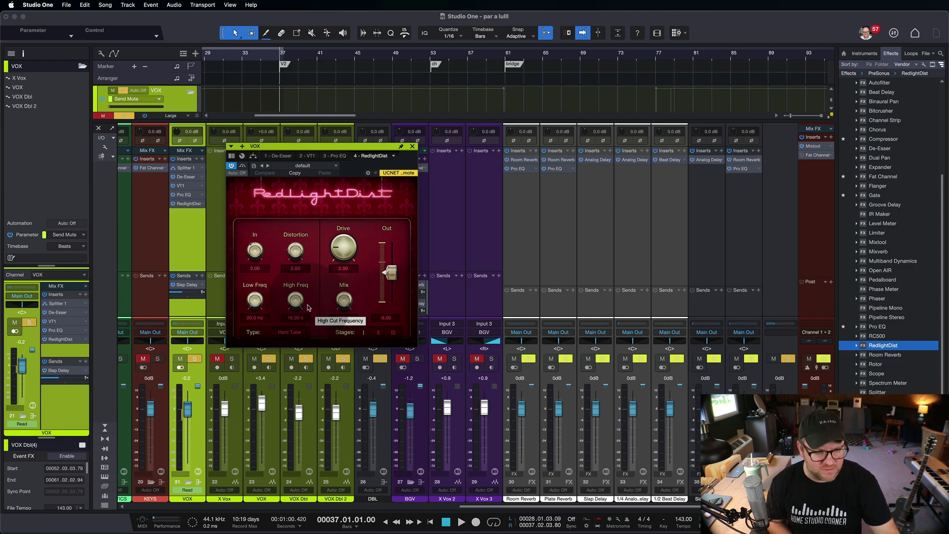
key(space)
drag(342, 246, 345, 213)
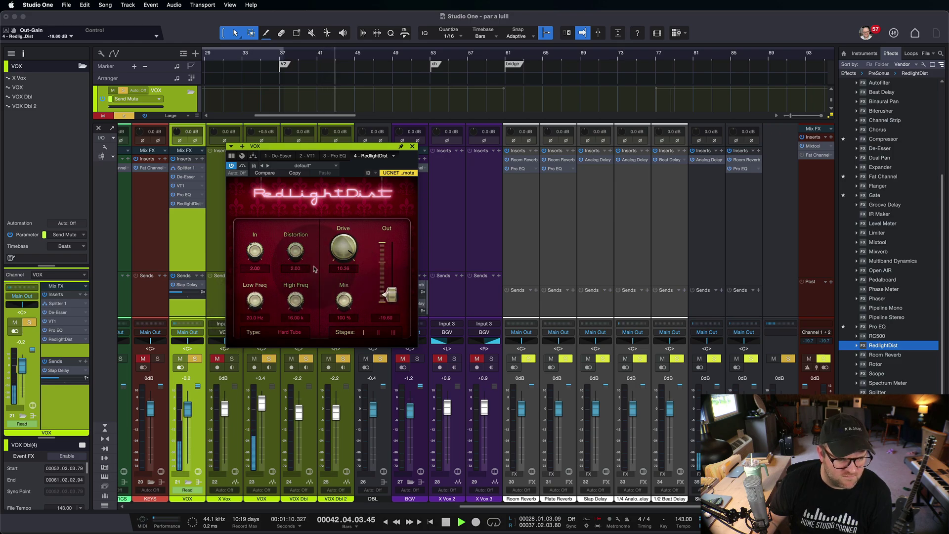
drag(296, 299, 298, 314)
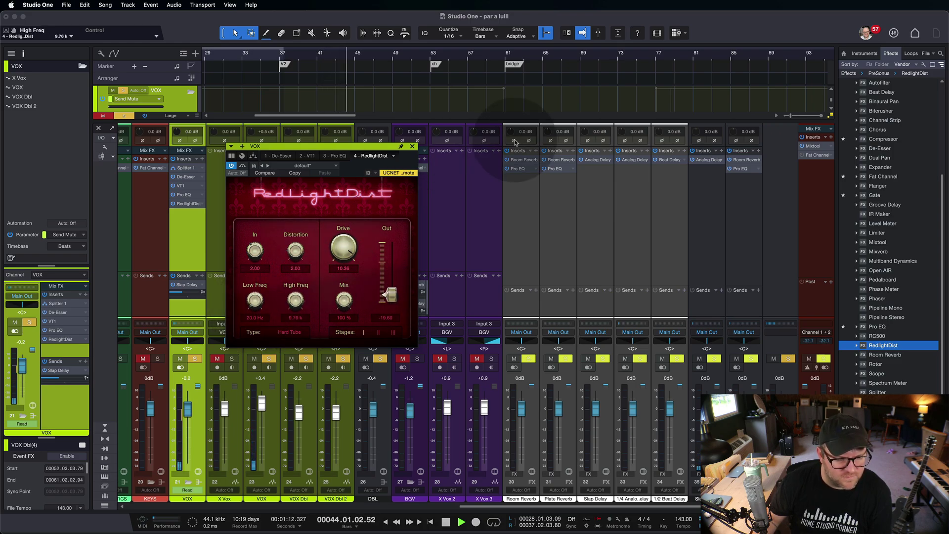
click(412, 147)
click(182, 204)
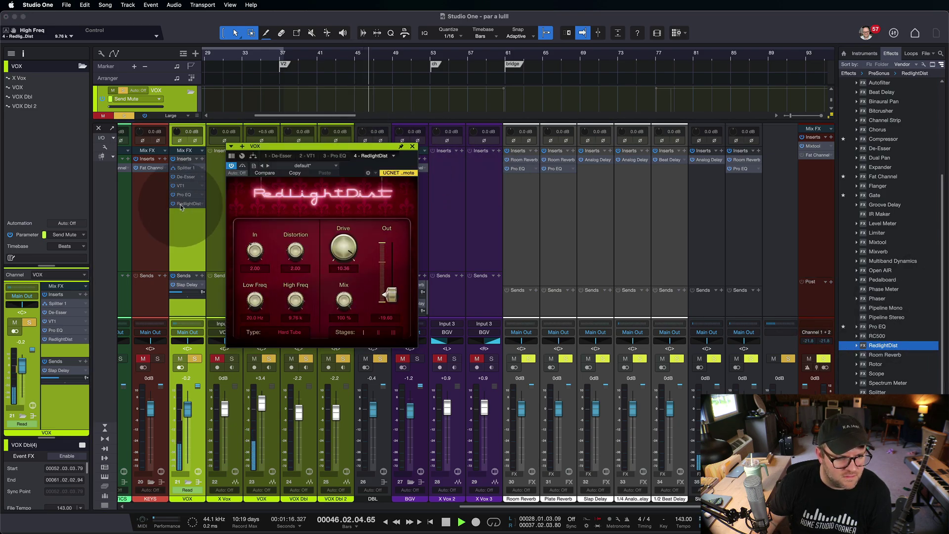
key(space)
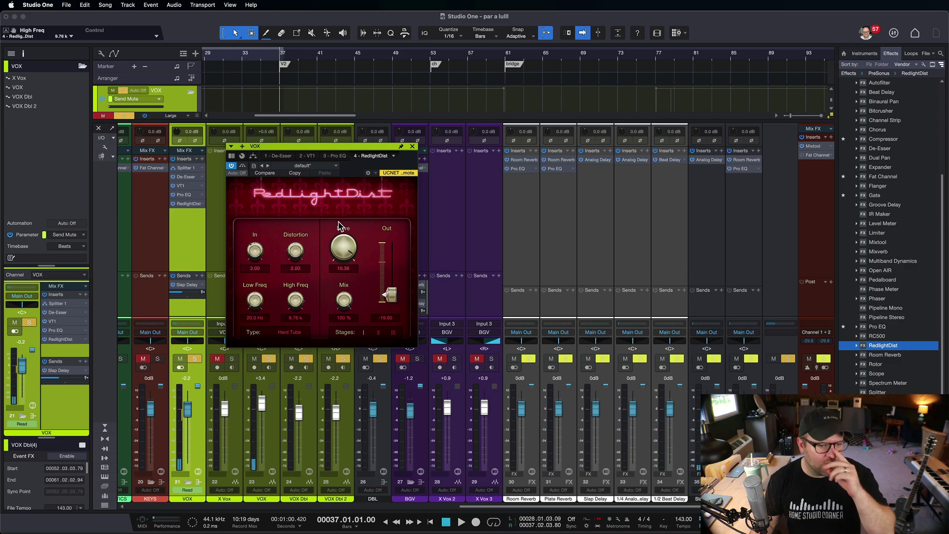
Reopen RedlightDist from the Splitter routing and try its Low Freq control during playback, returning it to 20 Hz
click(412, 147)
click(176, 181)
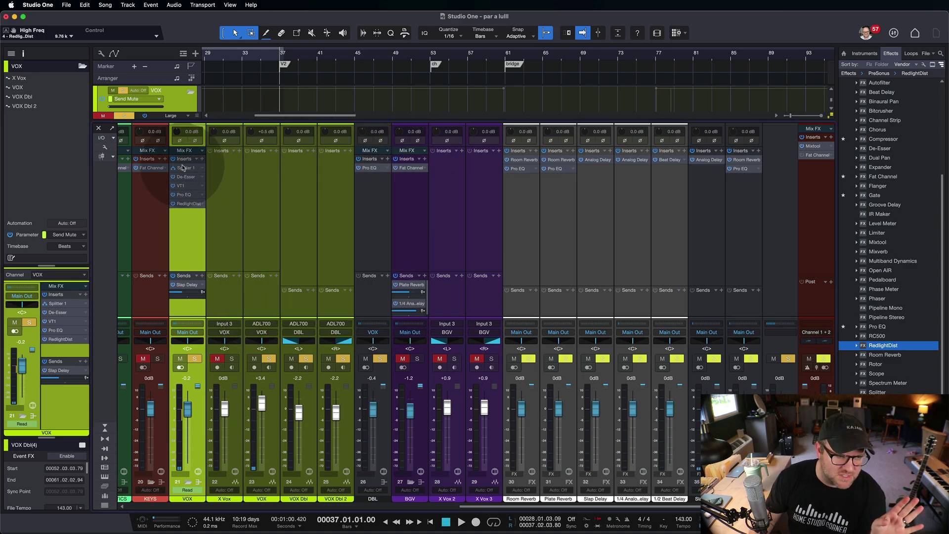
click(184, 168)
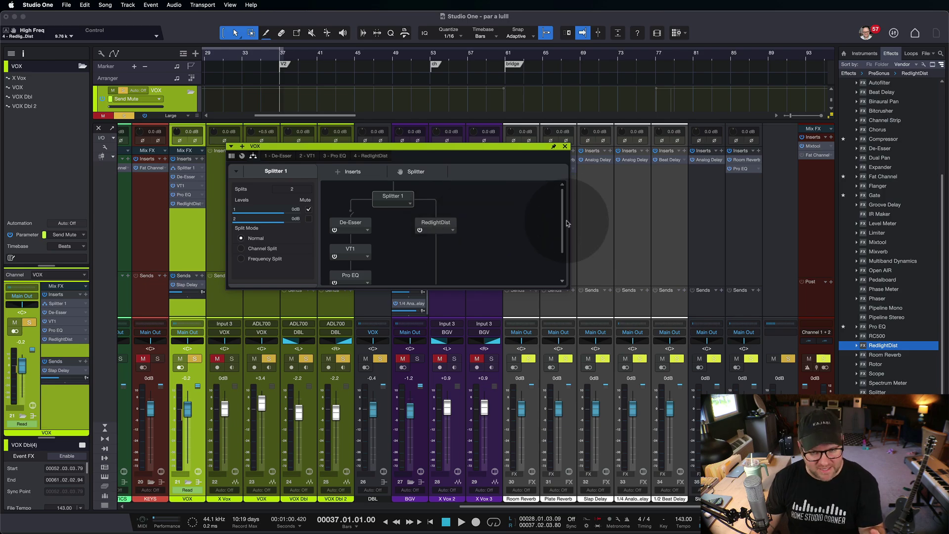
double_click(437, 223)
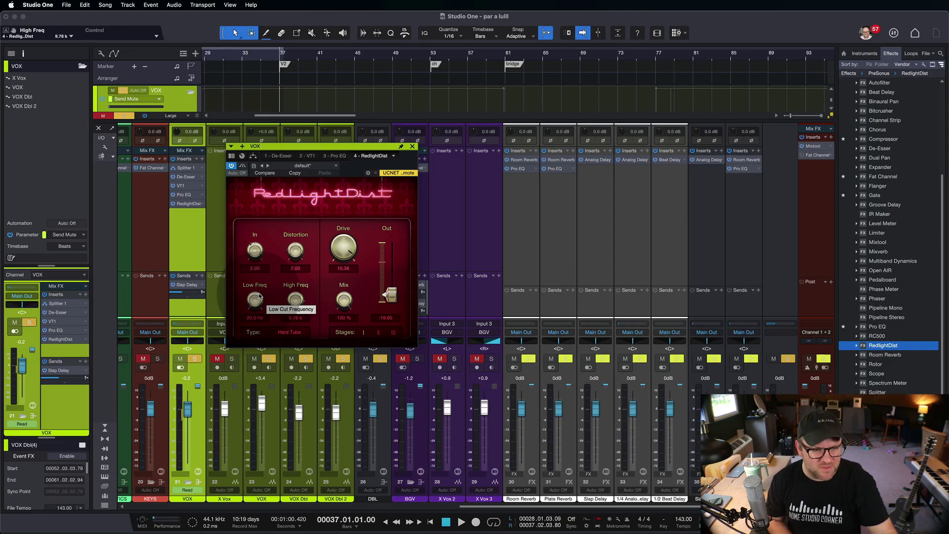
key(space)
drag(259, 297, 248, 414)
key(space)
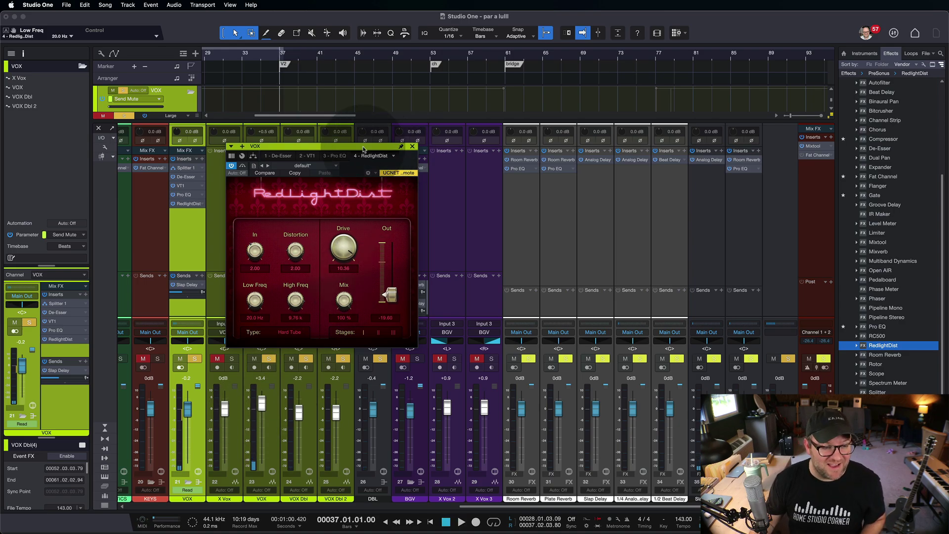
Add a Pro EQ after RedlightDist in the Splitter's second branch and open its controls
click(253, 156)
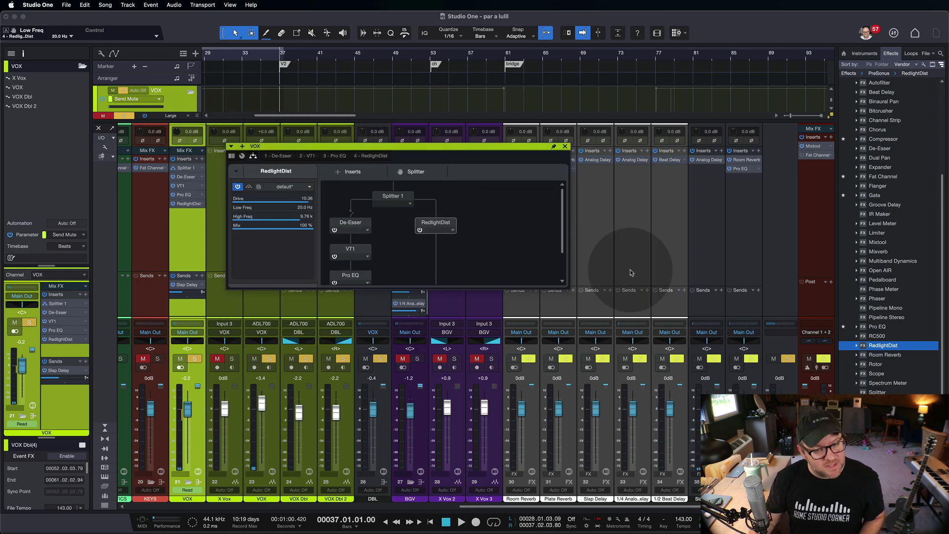
drag(877, 326, 437, 253)
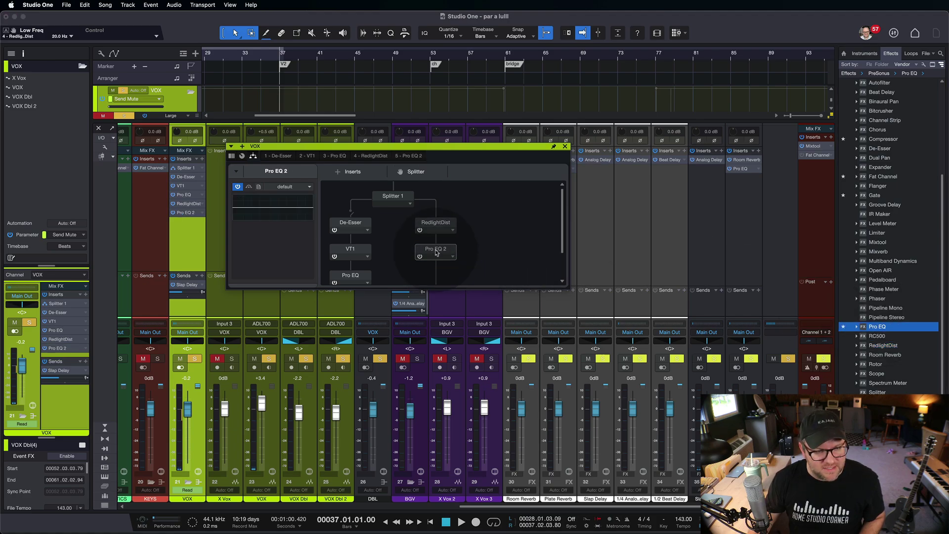
double_click(437, 251)
During playback, enable the new Pro EQ's low cut at about 288 Hz and cut the LMF band about 4.4 dB near 329 Hz
click(252, 369)
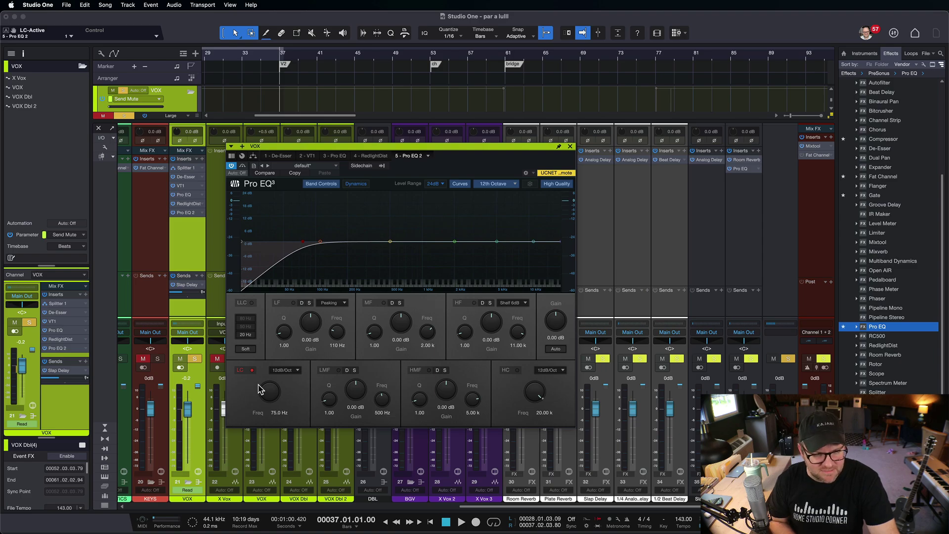
key(space)
drag(260, 390, 259, 372)
drag(390, 242, 370, 250)
drag(269, 388, 270, 385)
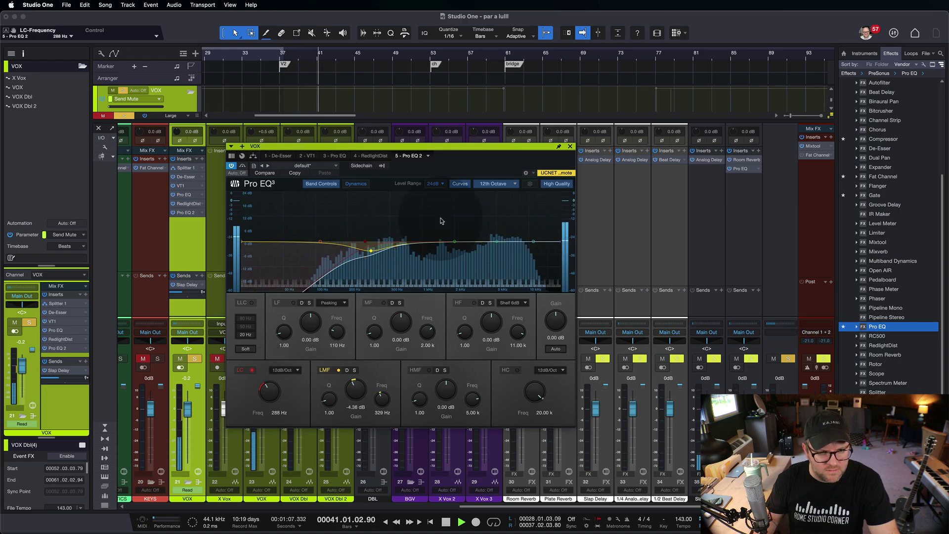
click(570, 147)
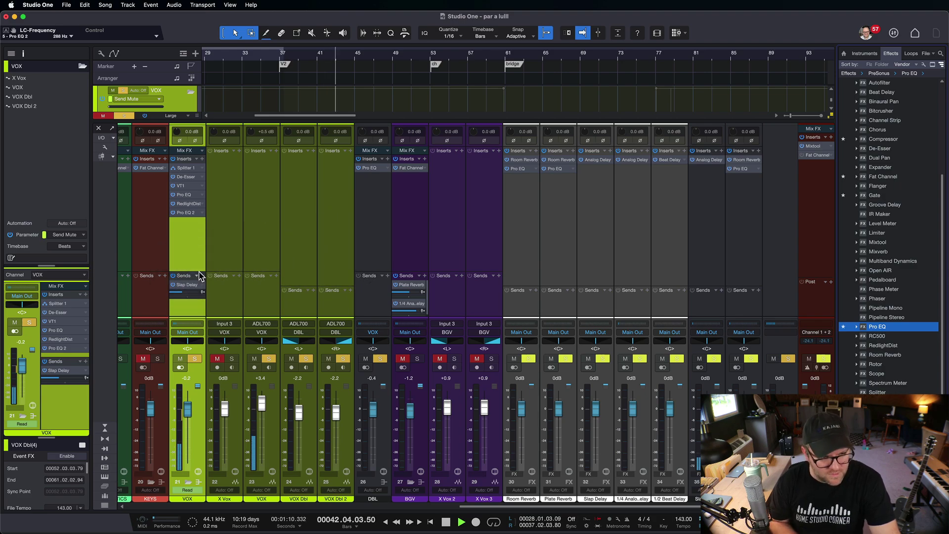
key(space)
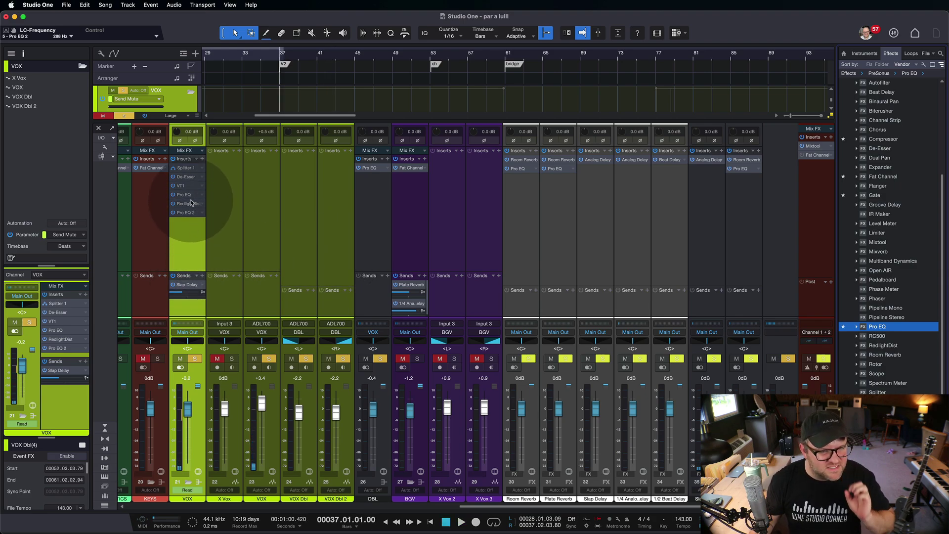
Unmute split 1 of Splitter 1 on the VOX bus and audition the vocals with both branches active
click(183, 169)
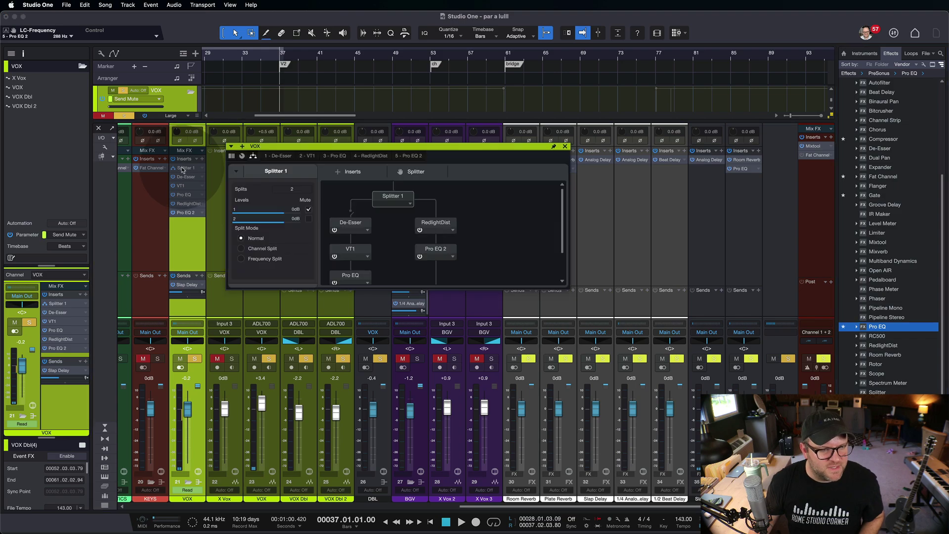
drag(458, 289, 457, 411)
click(308, 209)
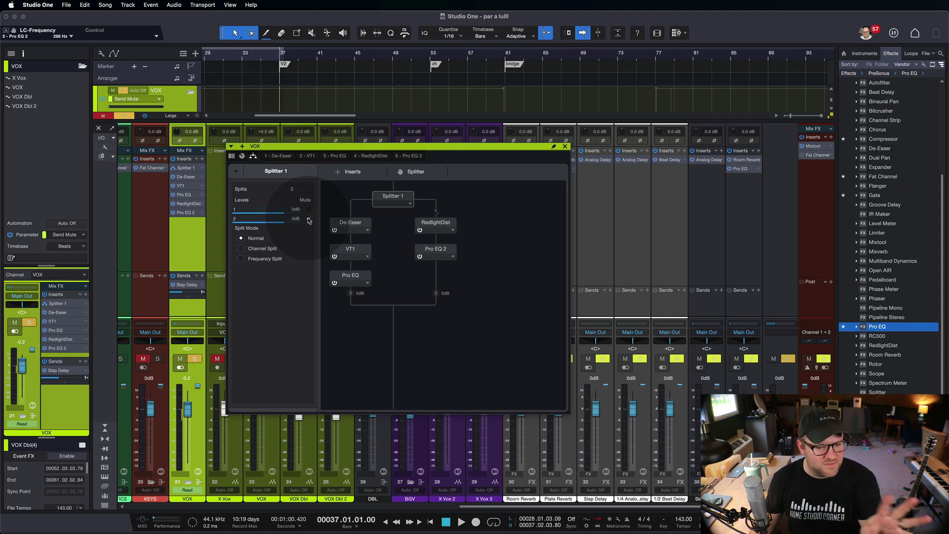
key(space)
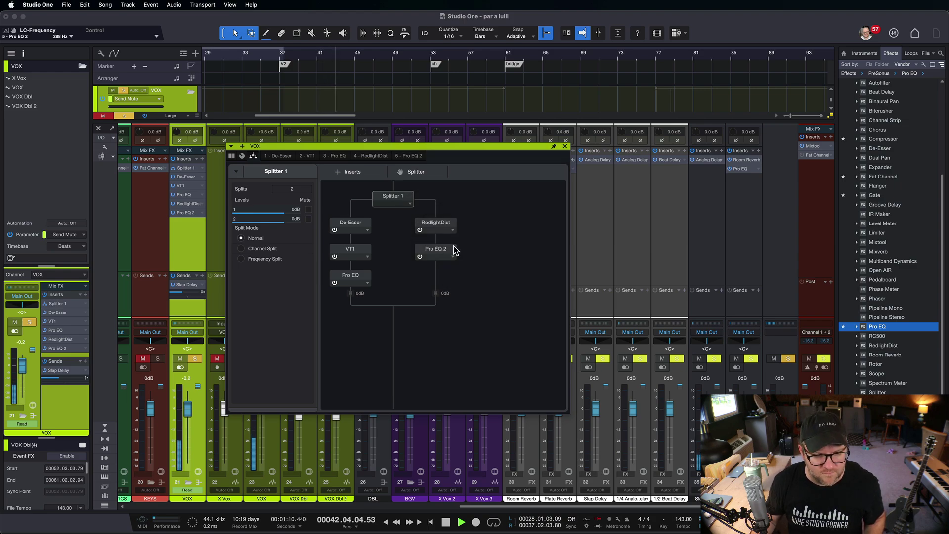
key(space)
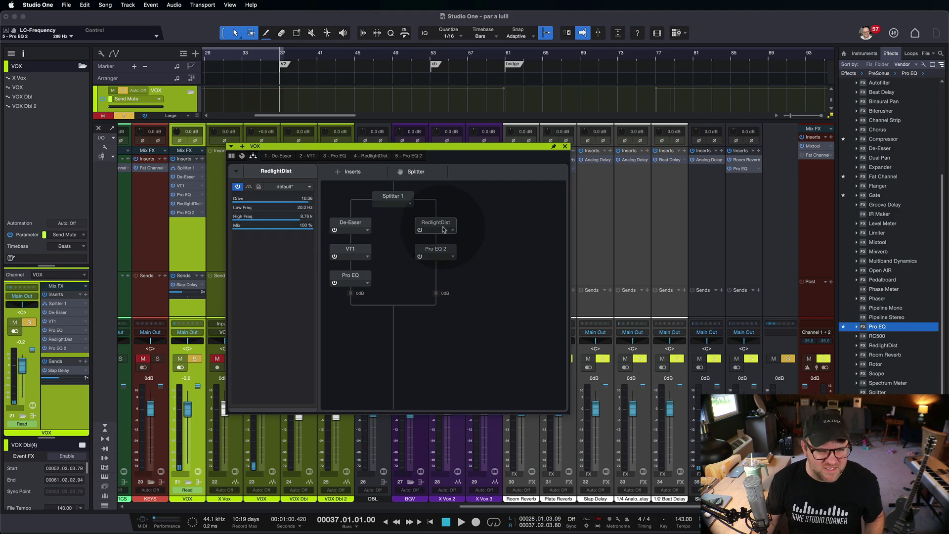
Open RedlightDist in the second branch and change its distortion type to Fuzz
double_click(436, 224)
click(287, 333)
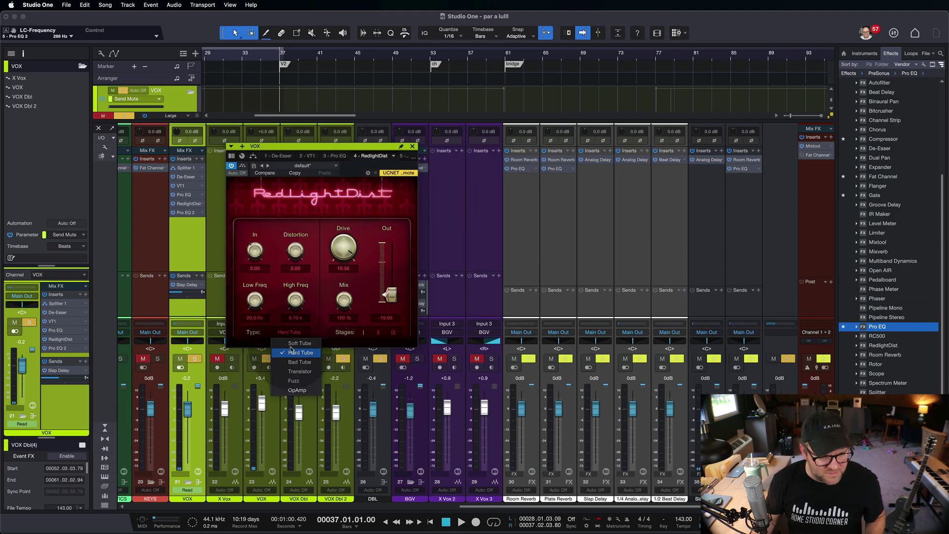
click(294, 376)
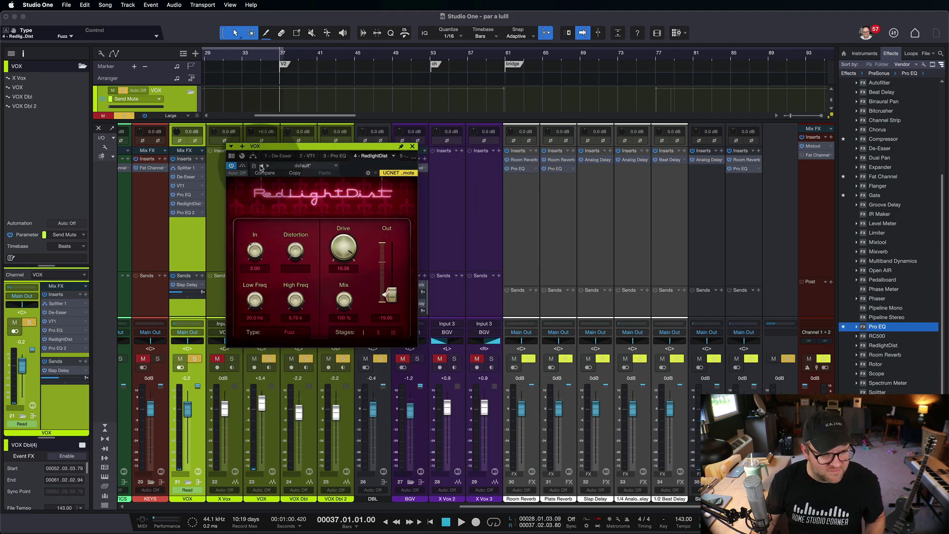
While the vocals play, set RedlightDist's Drive to 11.00, output gain to about -17.3 dB and High Freq to about 8.03 kHz
key(space)
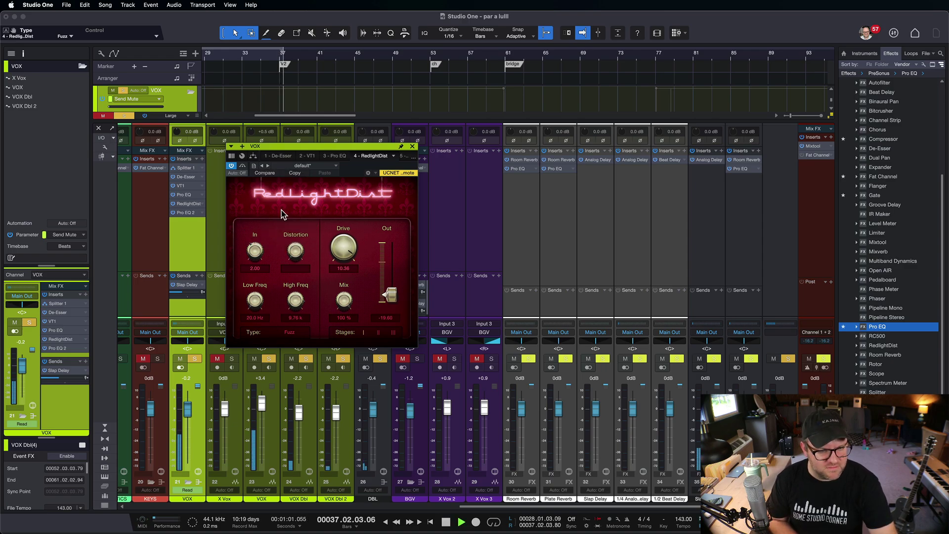
drag(389, 296, 390, 280)
drag(338, 253, 339, 249)
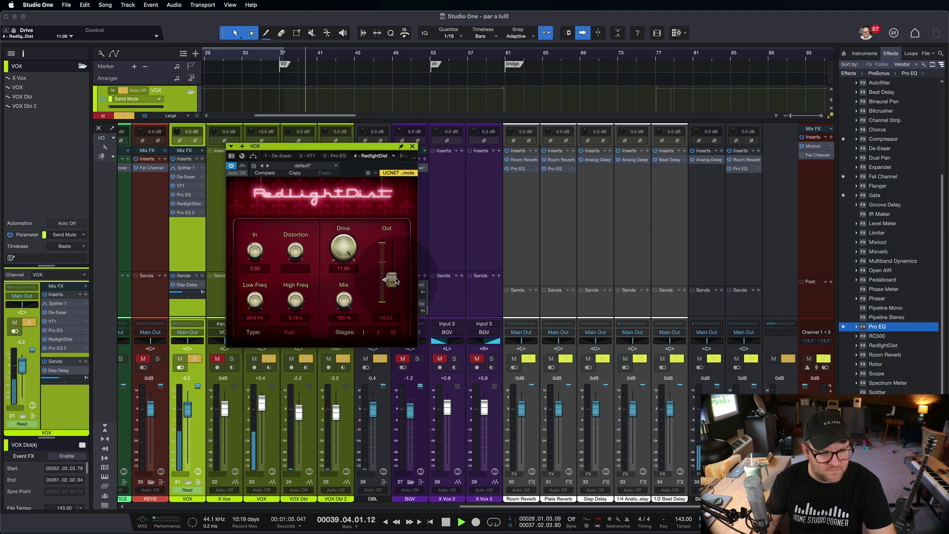
drag(391, 280, 398, 293)
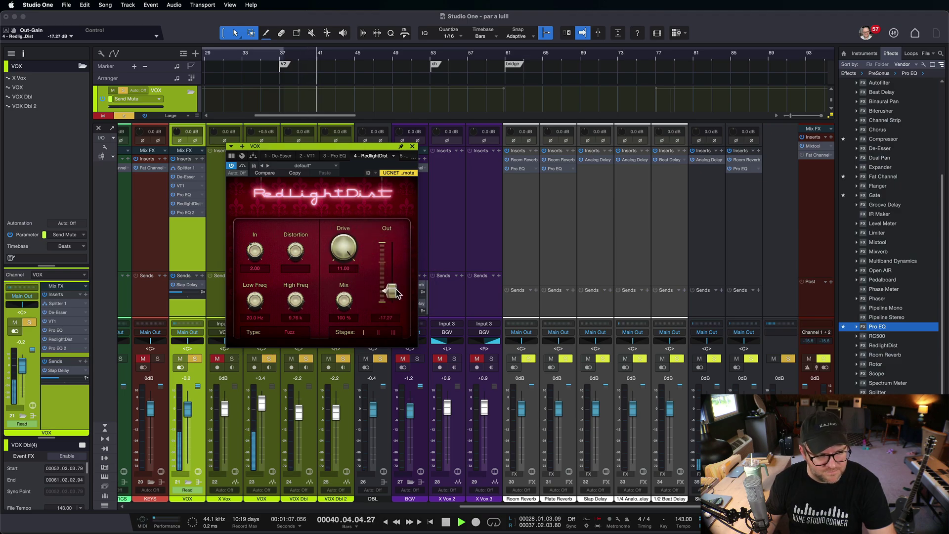
drag(298, 300, 299, 303)
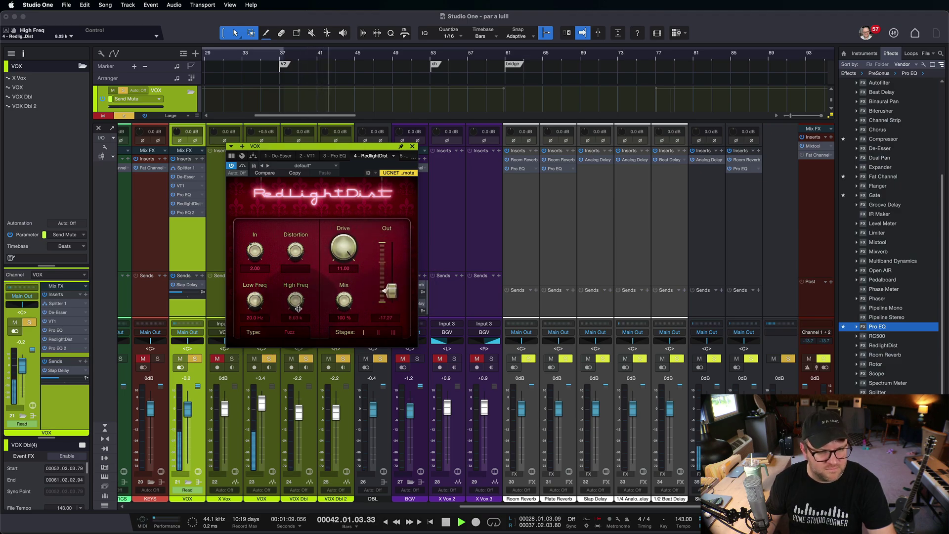
key(space)
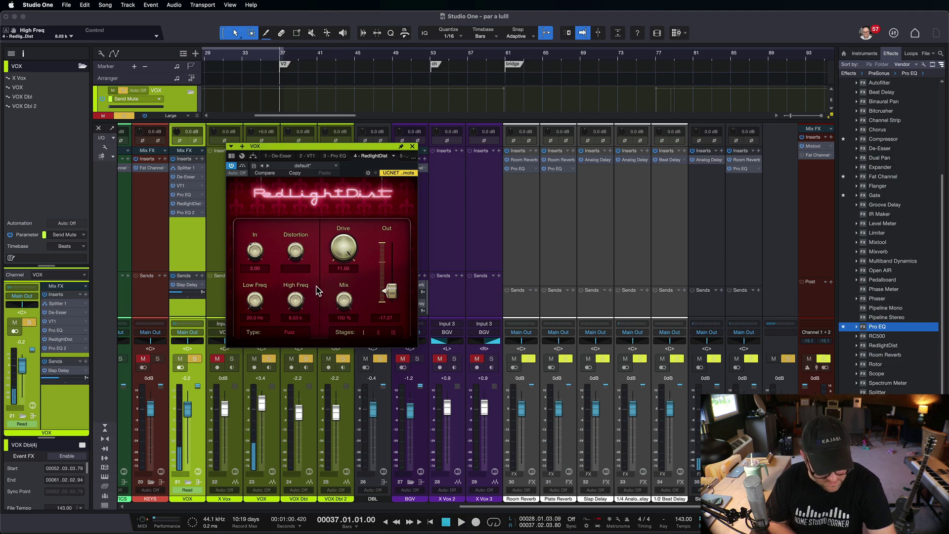